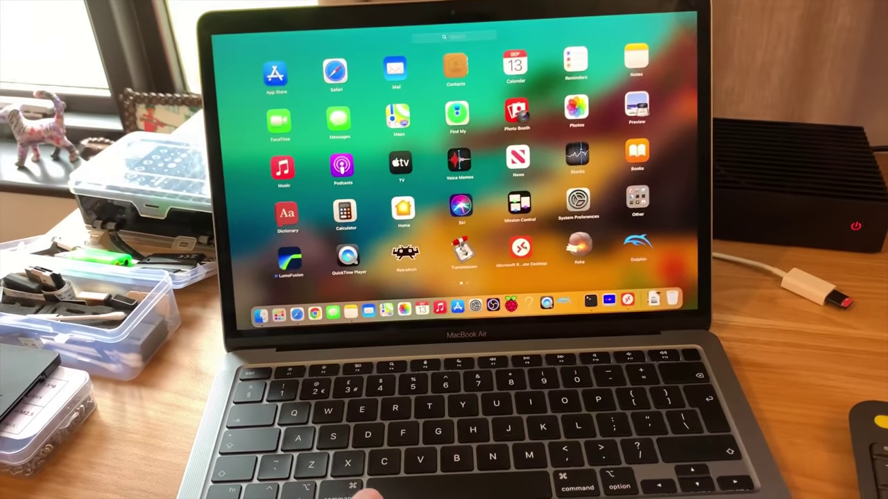
# Leave Launchpad and return to the full-screen Raspberry Pi remote desktop.
pyautogui.hotkey('ctrl', 'Right')
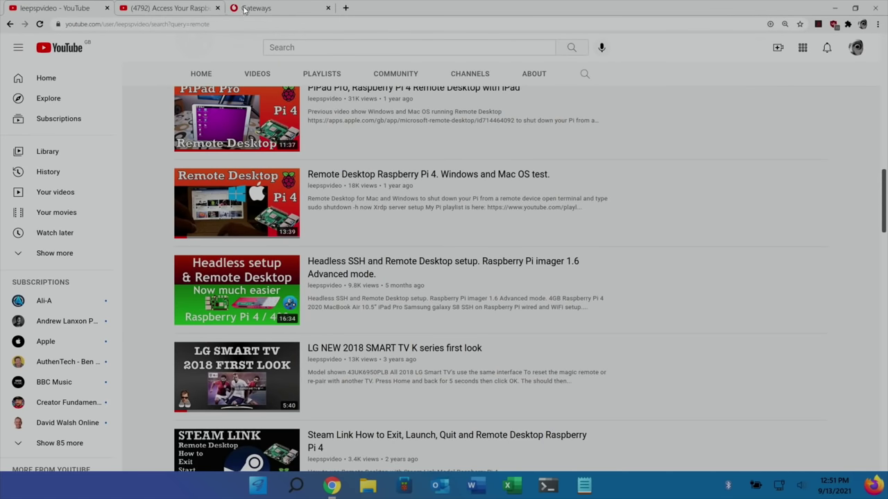
# Check the router's Gateways page, then return to the 'Access Your Raspberry Pi' video.
pyautogui.click(252, 9)
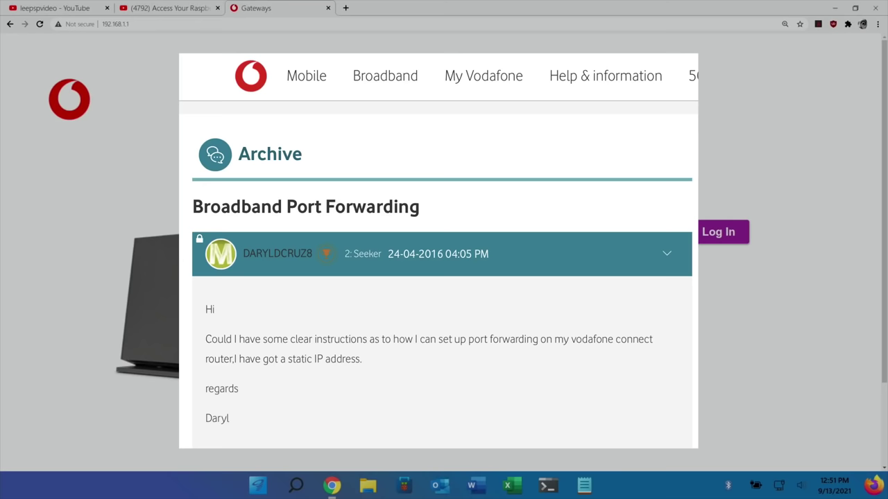
pyautogui.click(155, 10)
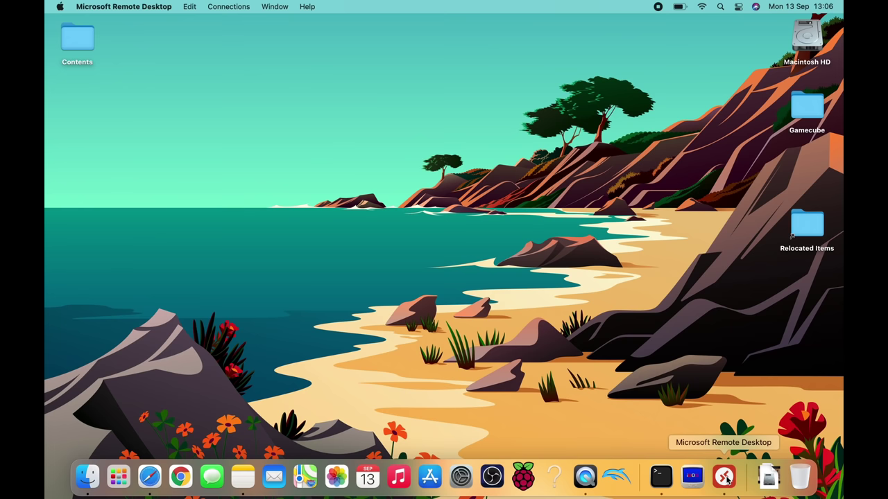
# Connect to the third saved PC, remote.local, with the Pi's username and password.
pyautogui.click(724, 478)
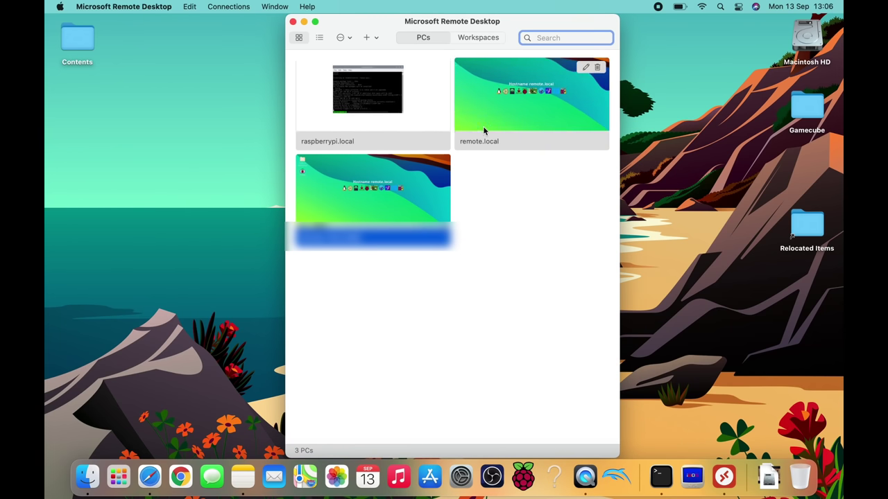
pyautogui.doubleClick(367, 198)
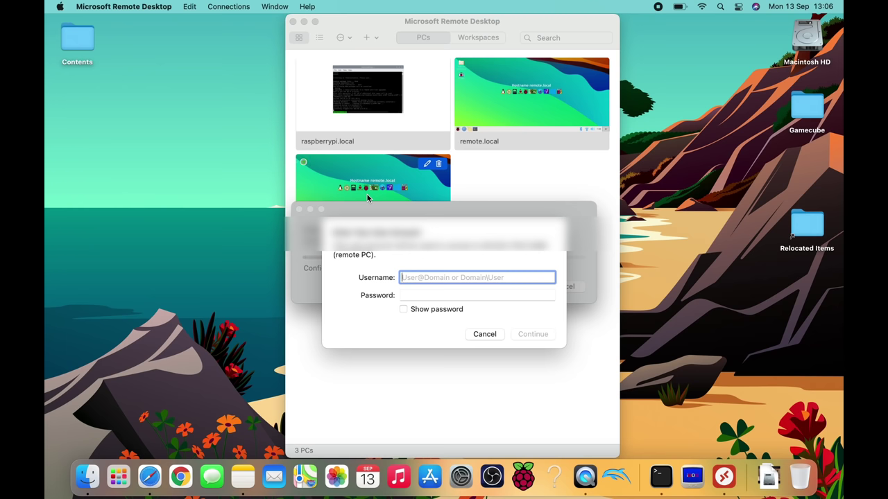
pyautogui.write('pi')
pyautogui.press('Tab')
pyautogui.write('ra')
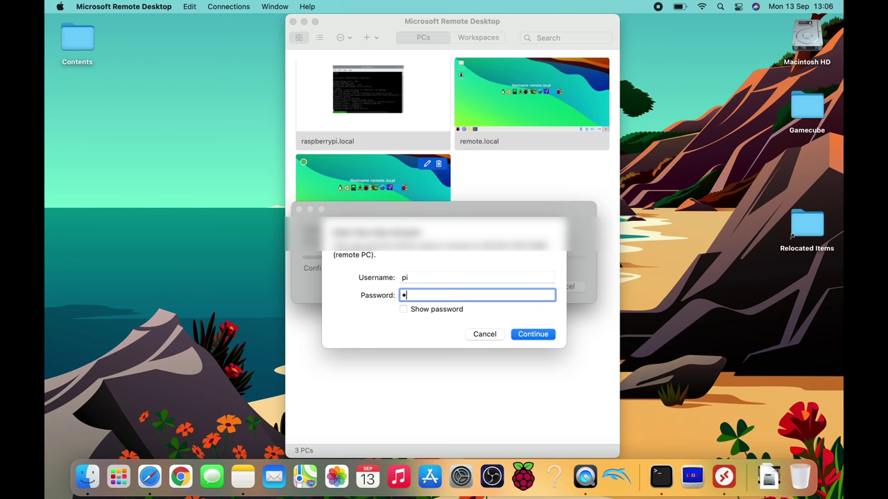
pyautogui.click(523, 333)
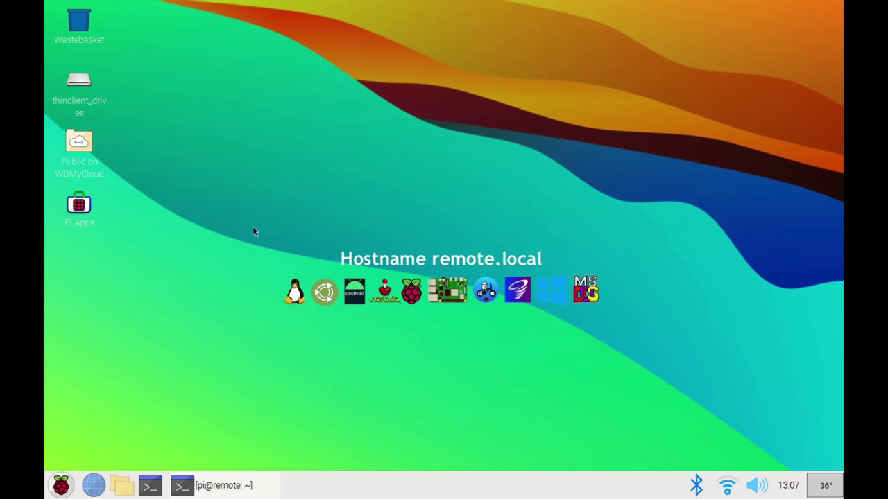
# Restore the terminal and rerun neofetch from history to show the Pi 4 system summary.
pyautogui.click(208, 486)
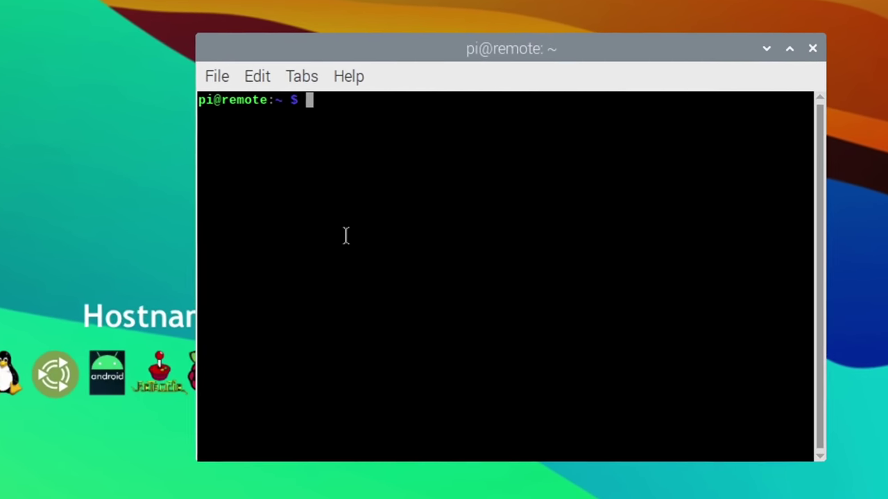
pyautogui.write('sudo raspi-config')
pyautogui.press('Up')
pyautogui.press('Up')
pyautogui.press('Up')
pyautogui.press('Up')
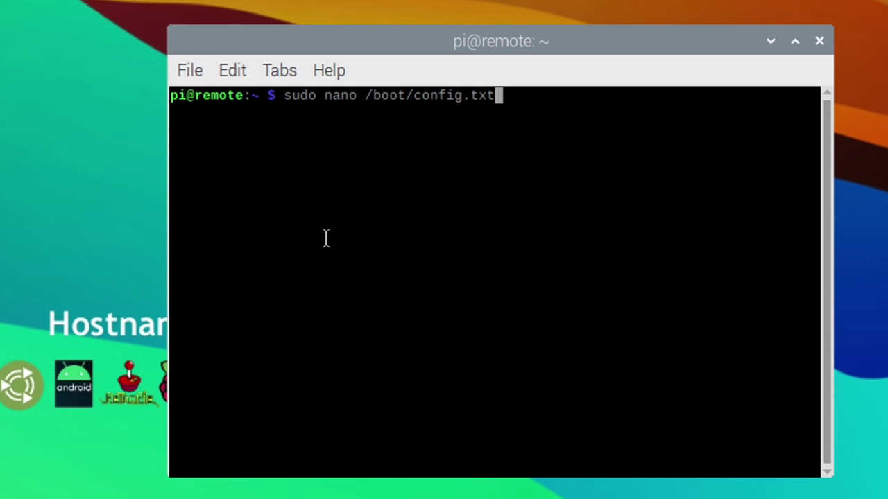
pyautogui.press('Up')
pyautogui.press('Down')
pyautogui.press('Return')
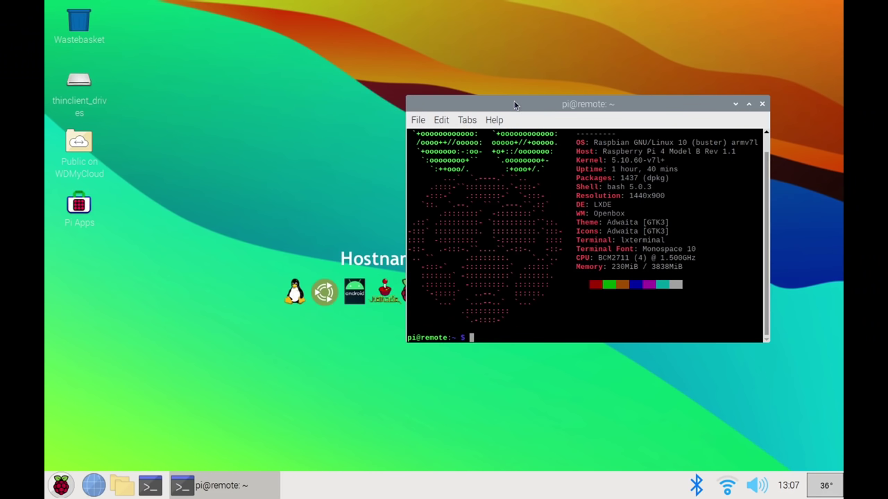
pyautogui.press('Up')
pyautogui.press('Up')
pyautogui.press('Up')
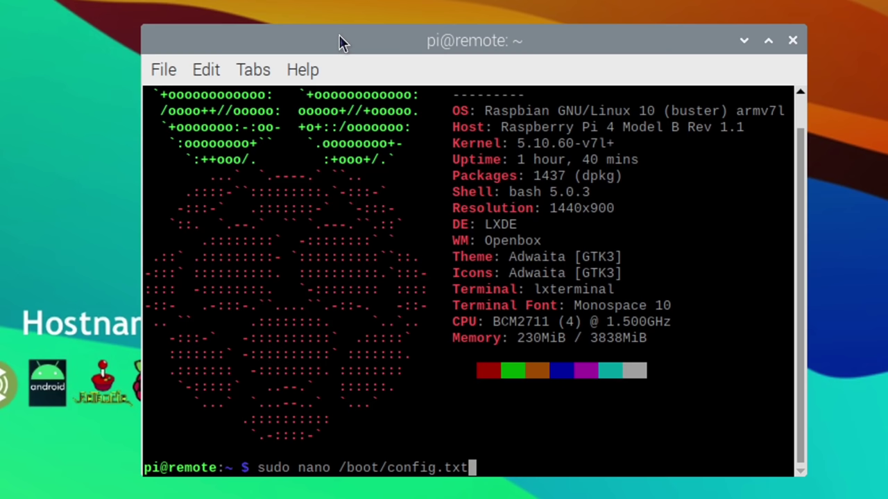
# Open /boot/config.txt in nano and uncomment over_voltage=-4 and arm_freq=1000.
pyautogui.press('Return')
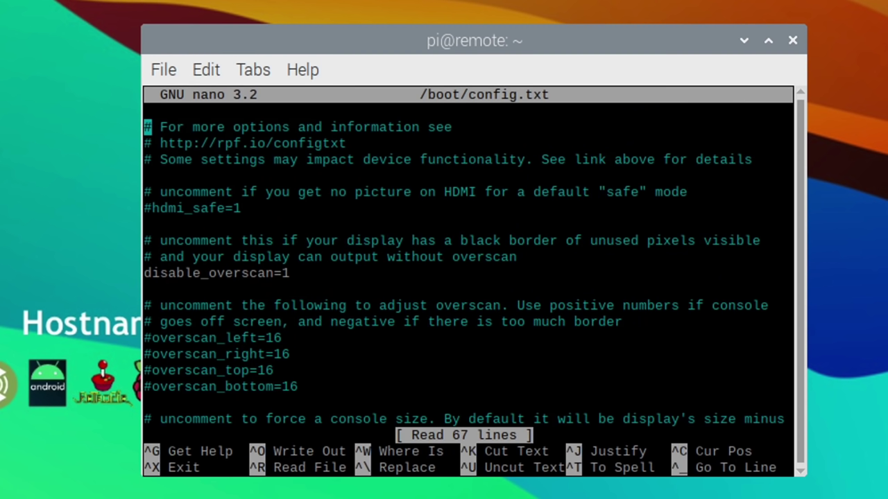
pyautogui.press('Down')
pyautogui.press('Down')
pyautogui.press('Down')
pyautogui.press('Down')
pyautogui.press('Down')
pyautogui.press('Down')
pyautogui.press('Down')
pyautogui.press('Down')
pyautogui.press('Down')
pyautogui.press('Down')
pyautogui.press('Down')
pyautogui.press('Down')
pyautogui.press('Down')
pyautogui.press('Down')
pyautogui.press('Down')
pyautogui.press('Down')
pyautogui.press('Down')
pyautogui.press('Down')
pyautogui.press('Down')
pyautogui.press('Down')
pyautogui.press('Down')
pyautogui.press('Down')
pyautogui.press('Down')
pyautogui.press('Down')
pyautogui.press('Down')
pyautogui.press('Down')
pyautogui.press('Down')
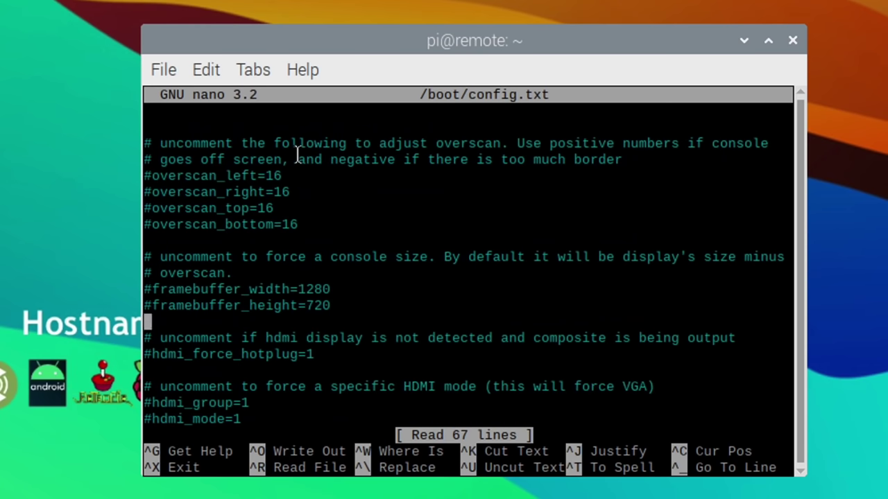
pyautogui.press('Down')
pyautogui.press('Down')
pyautogui.press('Down')
pyautogui.press('Down')
pyautogui.press('Down')
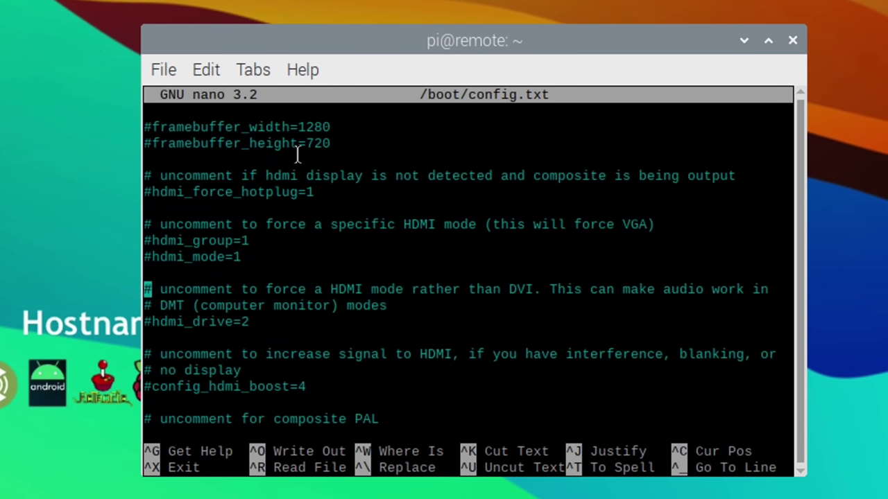
pyautogui.press('Down')
pyautogui.press('Down')
pyautogui.press('Down')
pyautogui.press('Down')
pyautogui.press('Down')
pyautogui.press('Down')
pyautogui.press('Down')
pyautogui.press('Down')
pyautogui.press('Down')
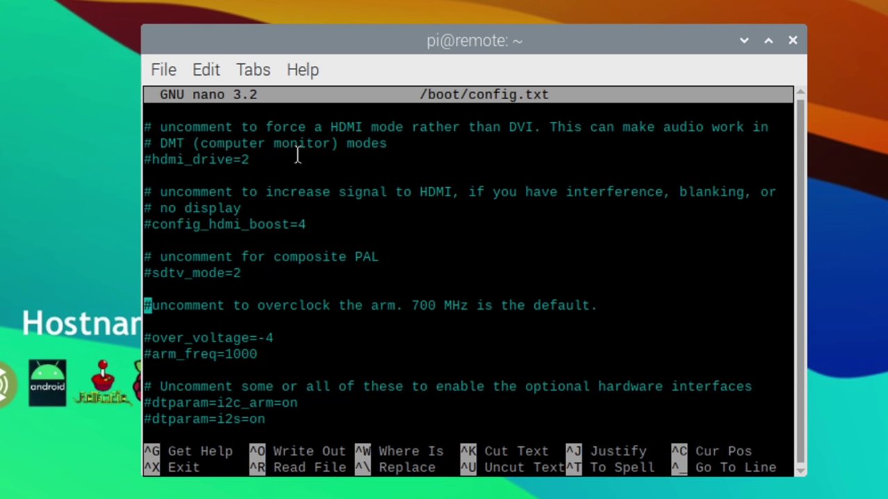
pyautogui.press('Down')
pyautogui.press('Down')
pyautogui.press('Right')
pyautogui.press('BackSpace')
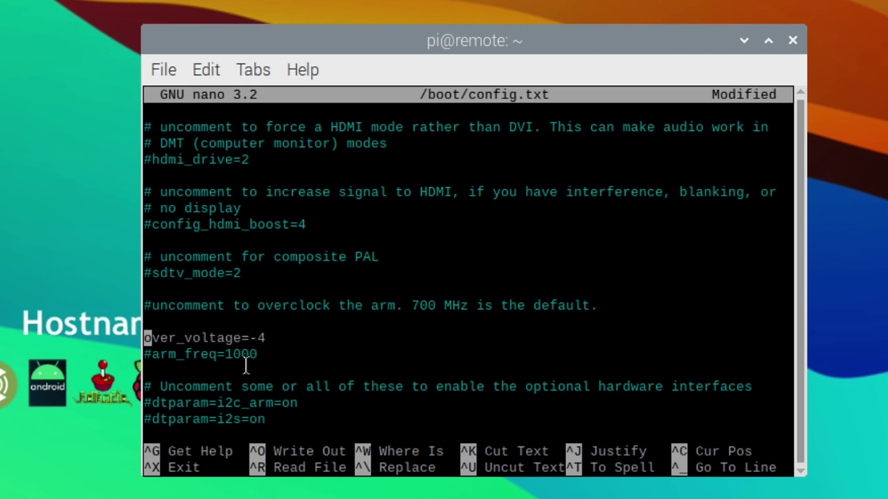
pyautogui.press('Down')
pyautogui.press('Right')
pyautogui.press('BackSpace')
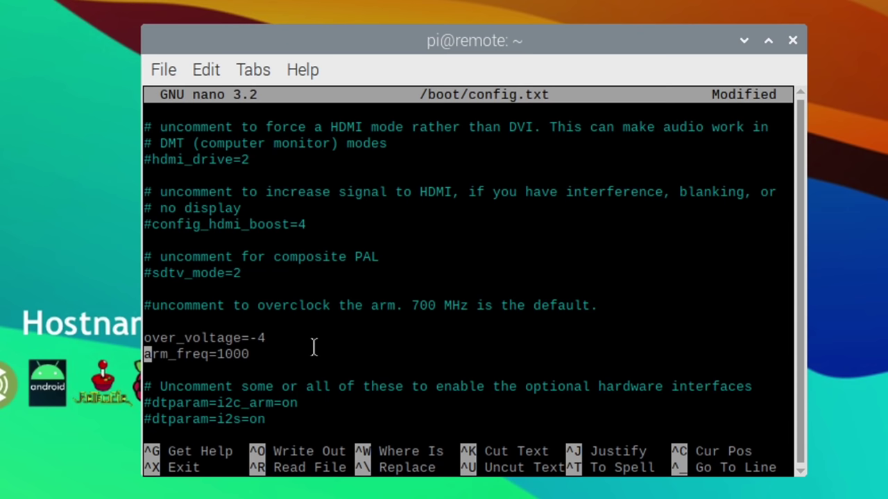
# Save the changes to /boot/config.txt and exit nano.
pyautogui.hotkey('ctrl', 'x')
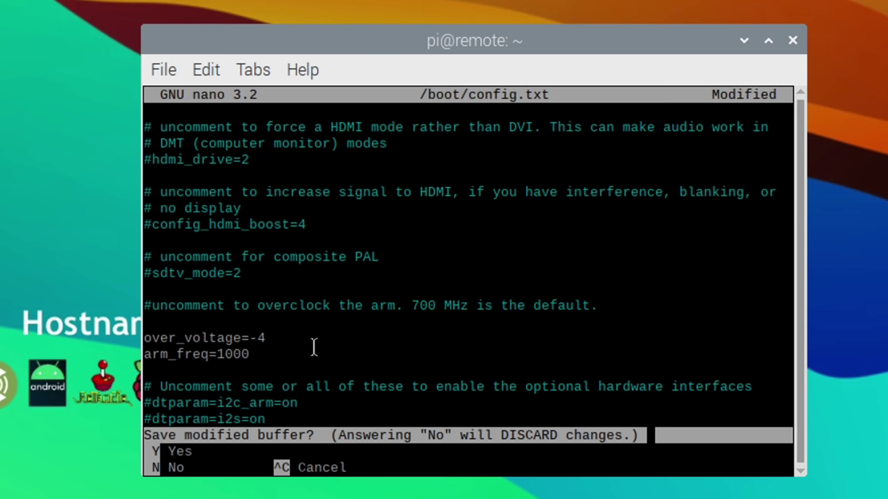
pyautogui.press('y')
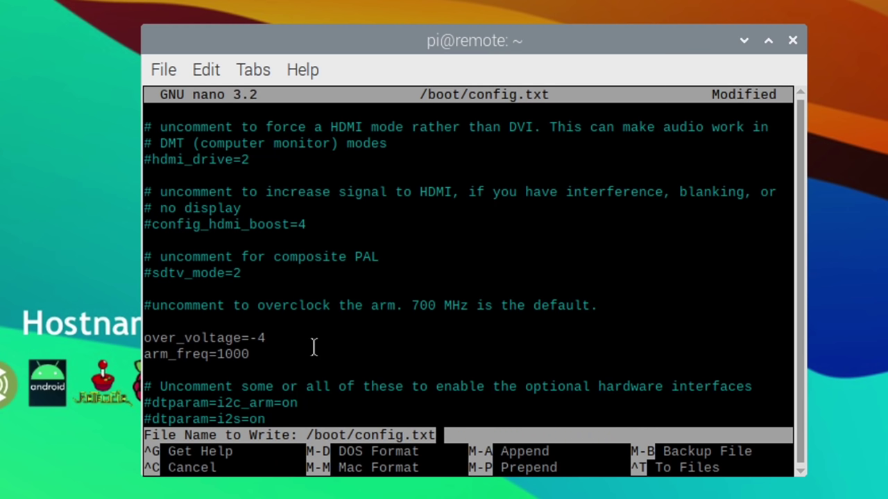
pyautogui.press('Return')
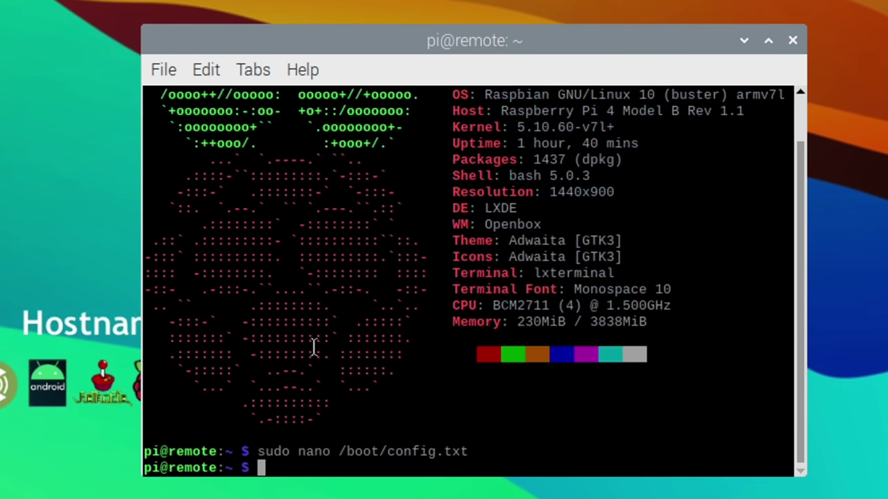
# Launch sudo raspi-config from history and exit it via Finish.
pyautogui.press('Up')
pyautogui.press('Up')
pyautogui.press('Up')
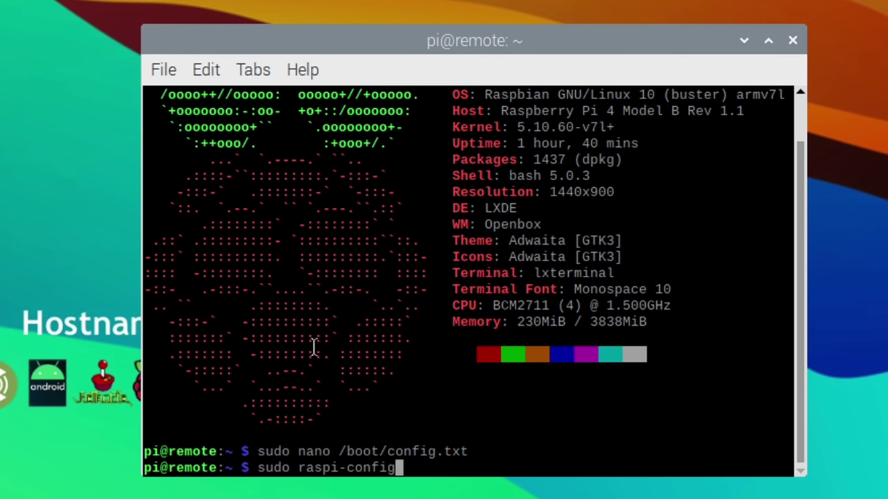
pyautogui.press('Return')
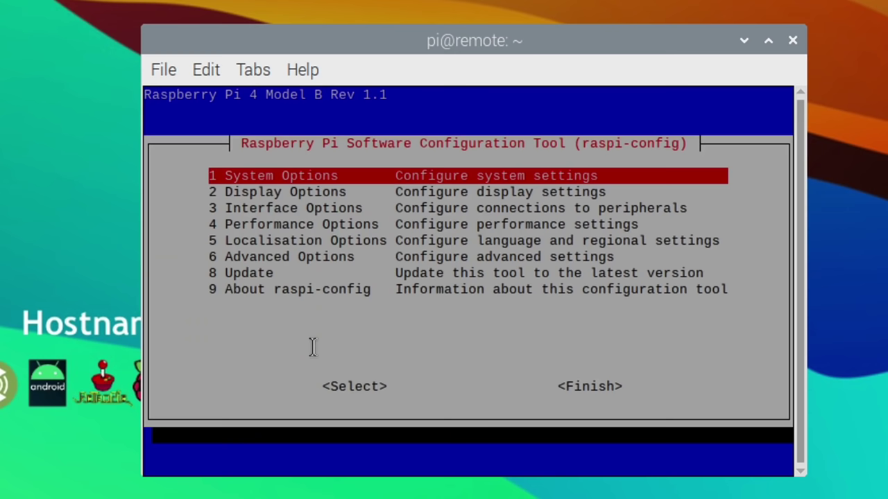
pyautogui.press('Down')
pyautogui.press('Down')
pyautogui.press('Down')
pyautogui.press('Down')
pyautogui.press('Down')
pyautogui.press('Down')
pyautogui.press('Down')
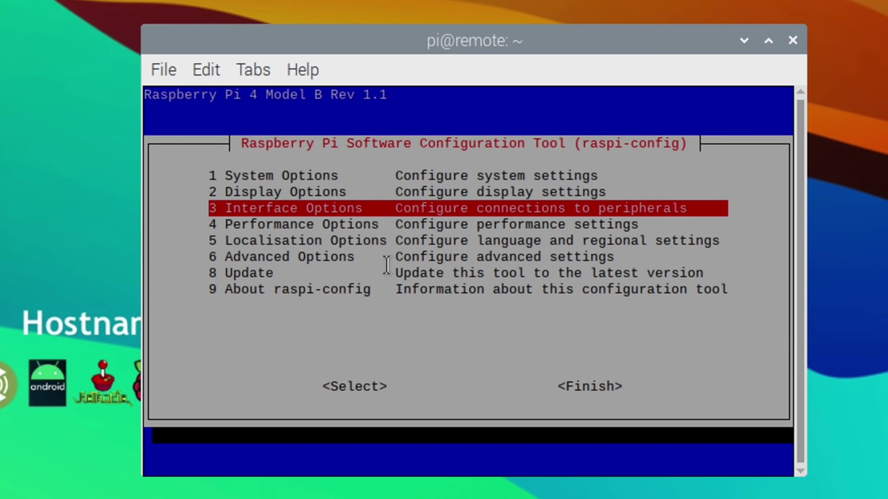
pyautogui.press('Tab')
pyautogui.press('Tab')
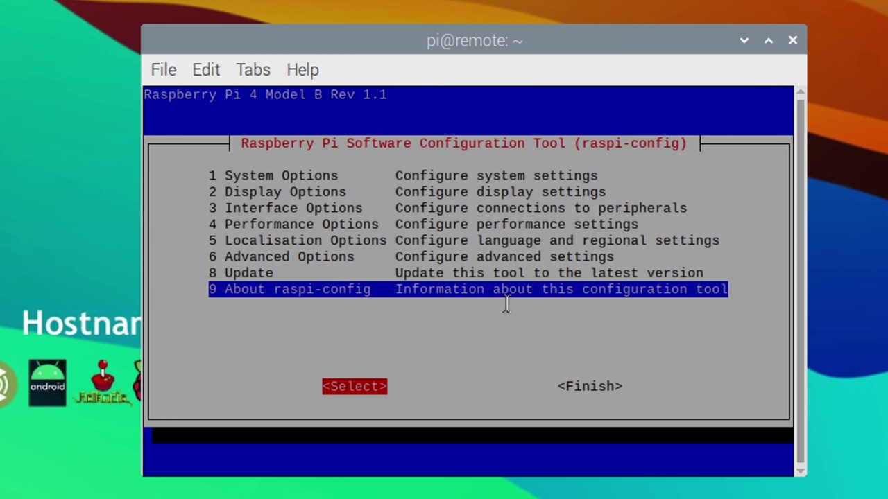
pyautogui.press('Return')
# Run reboot and enter the sudo password.
pyautogui.write('reboot')
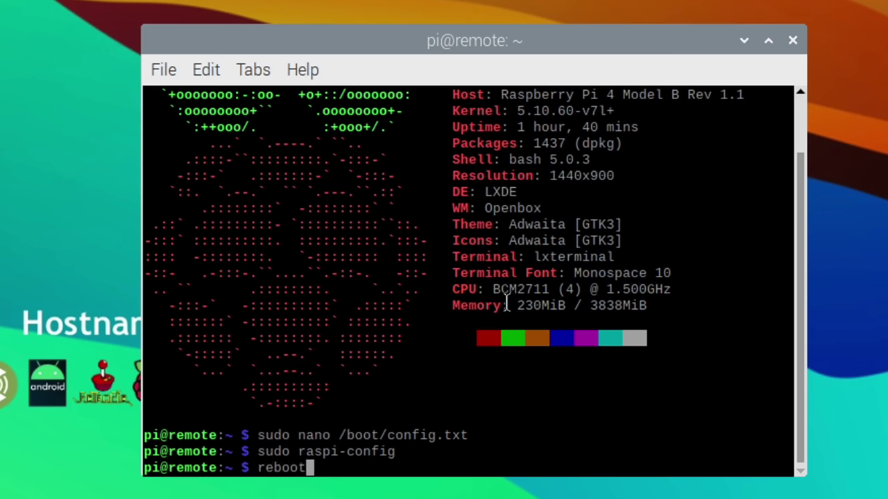
pyautogui.press('Return')
pyautogui.write('ra')
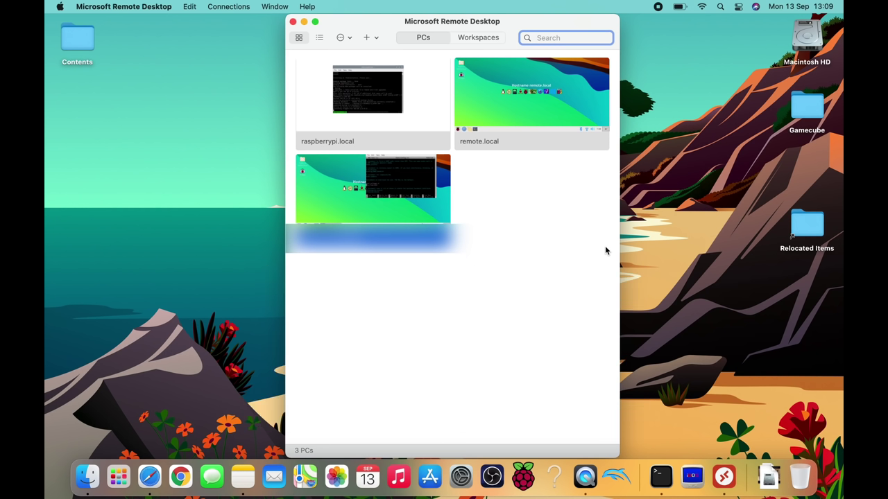
# Reconnect to the third PC after dismissing the 0x204 error, re-entering the password.
pyautogui.moveTo(416, 217)
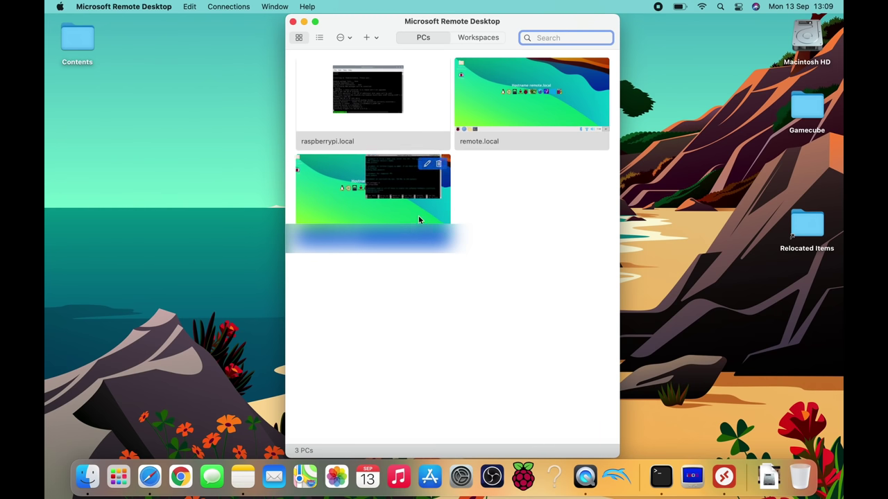
pyautogui.doubleClick(369, 201)
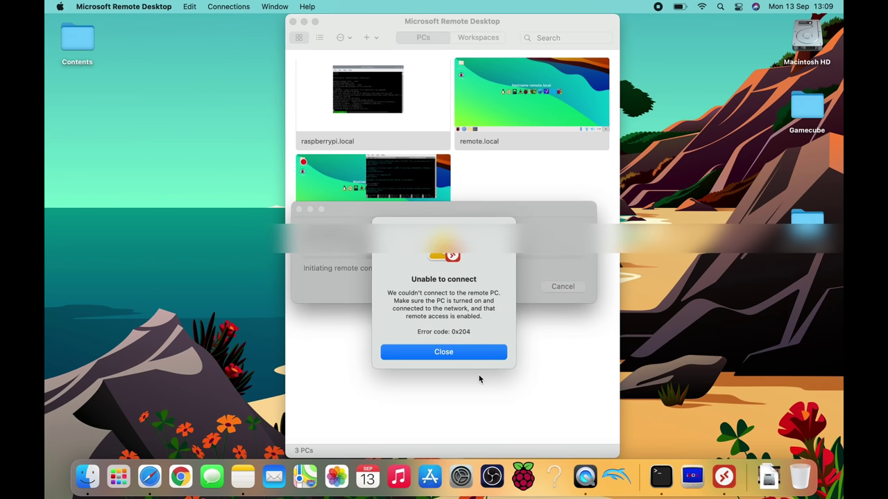
pyautogui.click(454, 353)
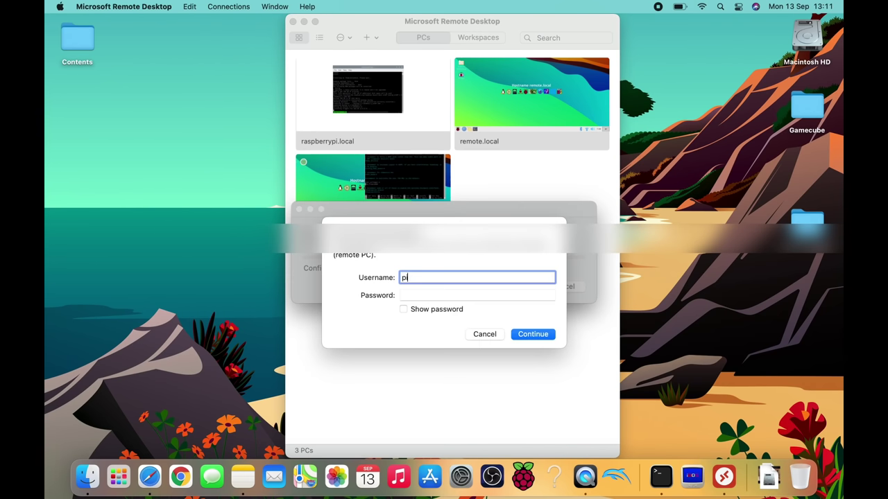
pyautogui.press('Tab')
pyautogui.write('ra')
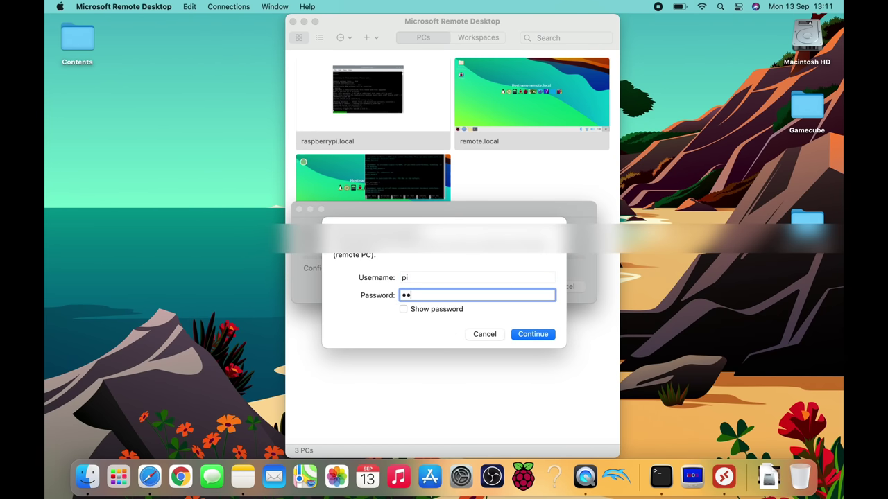
pyautogui.press('Return')
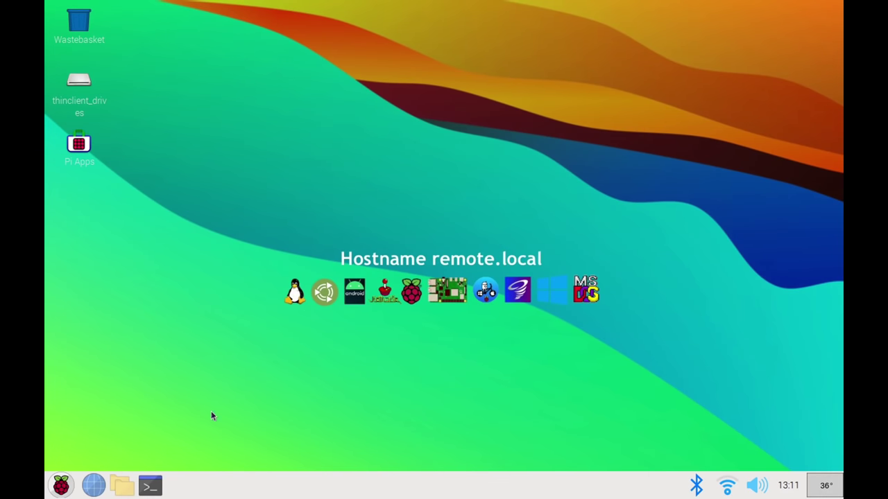
# Open a terminal on the Pi, then launch Chromium from the taskbar.
pyautogui.click(155, 485)
pyautogui.write('sudo raspi-config')
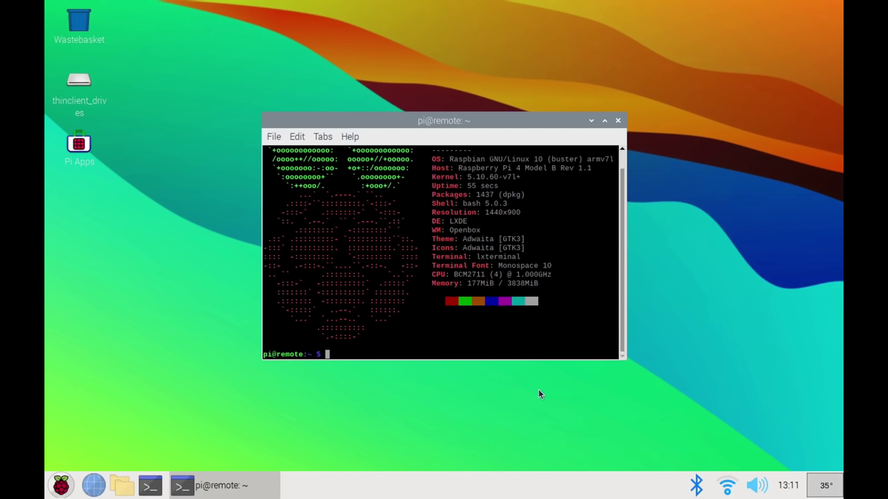
pyautogui.click(96, 484)
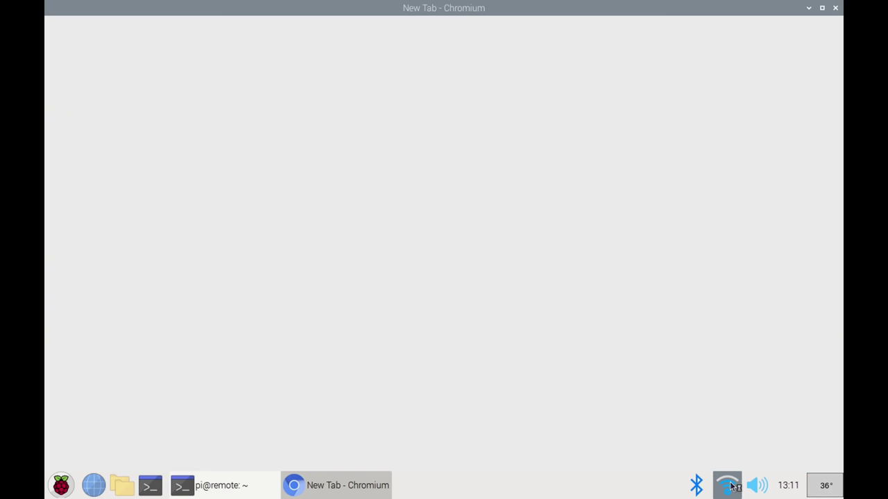
# Go to BBC Sport, accept cookies, and open the Raducanu mental strength article.
pyautogui.moveTo(731, 485)
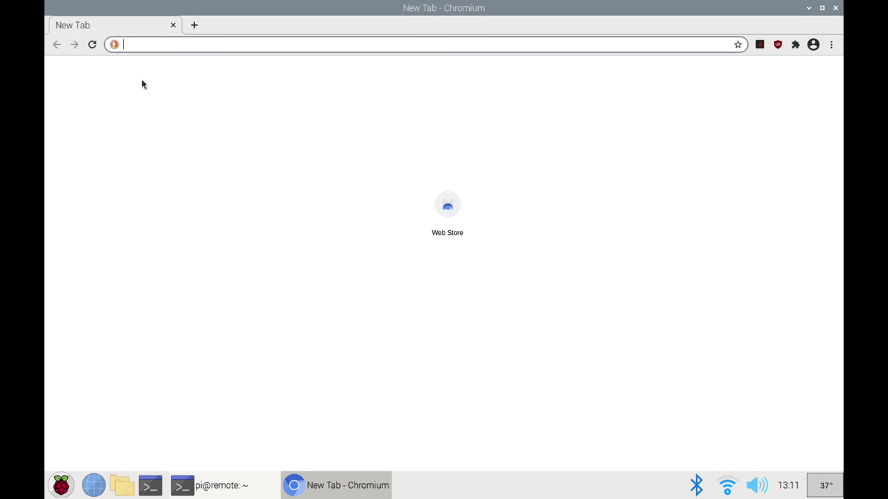
pyautogui.write('bbc sp')
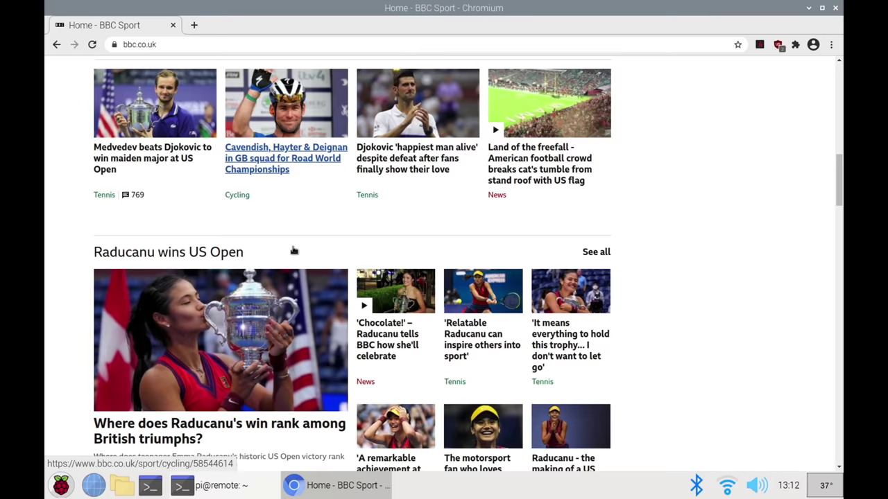
pyautogui.scroll(-5, 294, 251)
pyautogui.scroll(15, 294, 250)
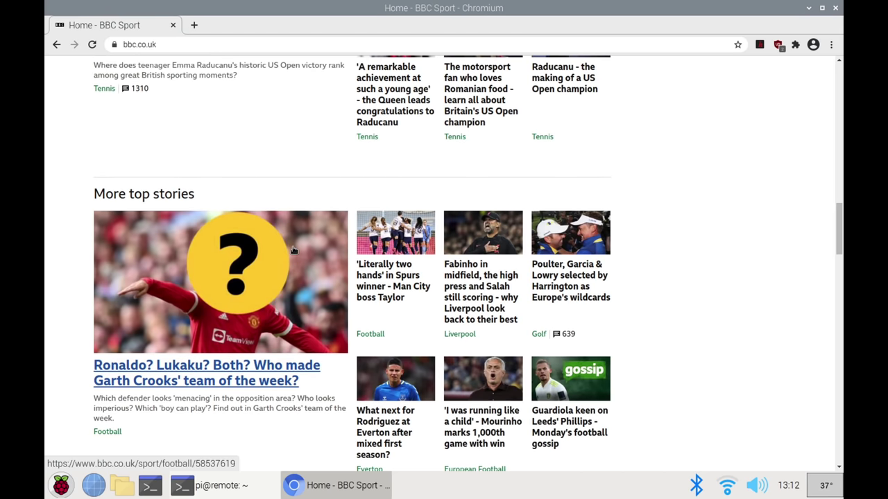
pyautogui.scroll(1, 294, 250)
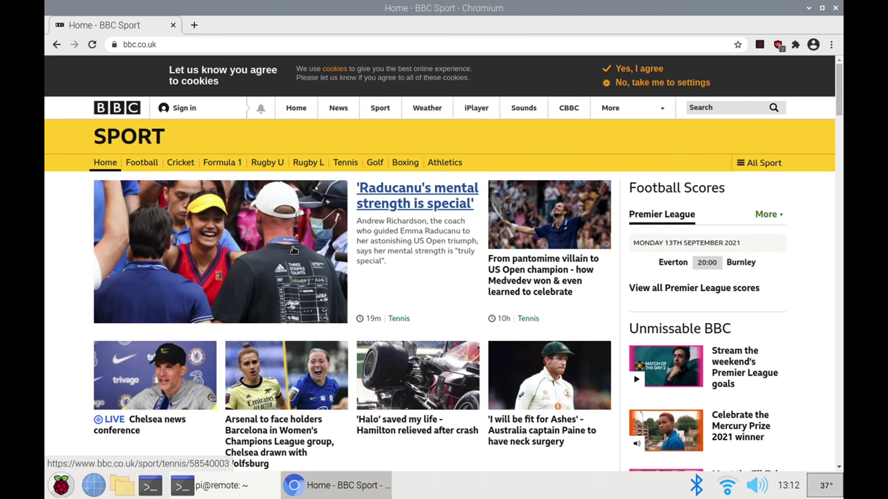
pyautogui.scroll(-10, 294, 250)
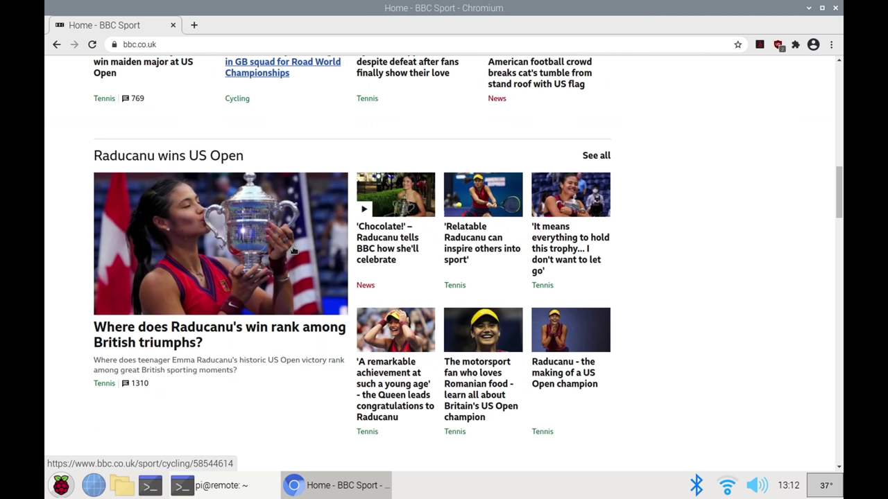
pyautogui.scroll(-3, 294, 250)
pyautogui.scroll(13, 294, 250)
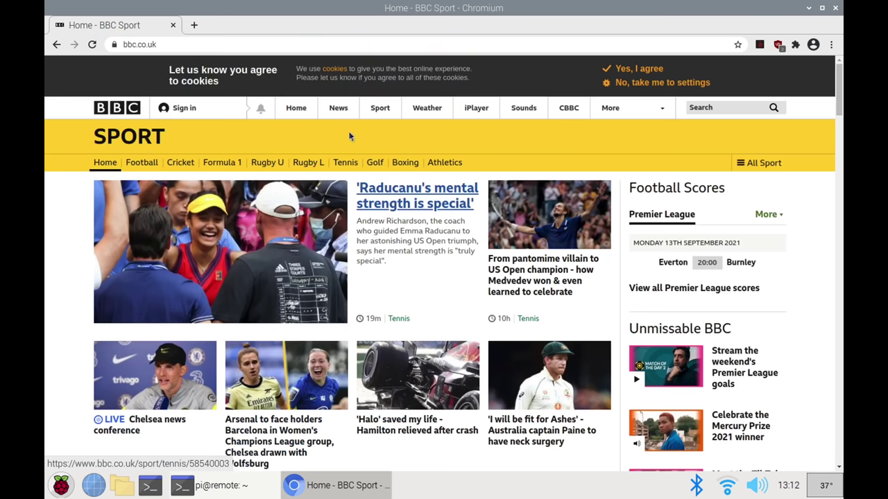
pyautogui.click(632, 73)
pyautogui.click(281, 207)
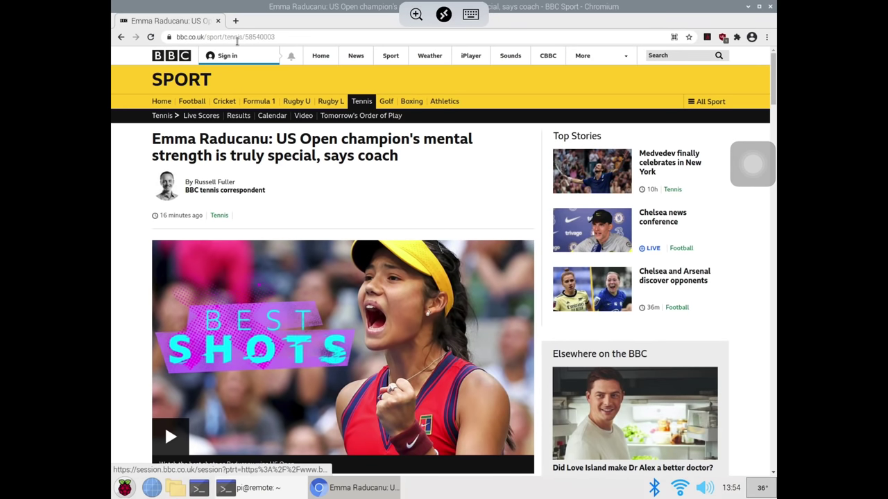
# Search DuckDuckGo for hotukdeals and open the site from the first result.
pyautogui.click(237, 39)
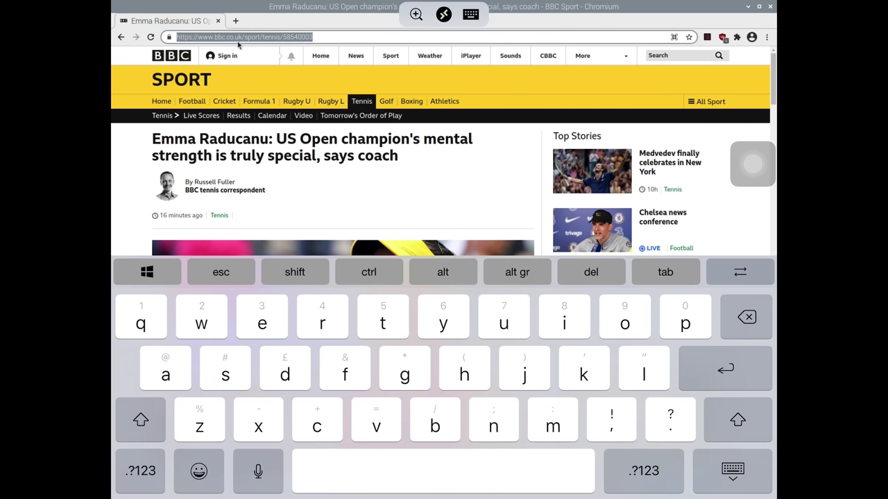
pyautogui.write('d')
pyautogui.write('s')
pyautogui.write('h')
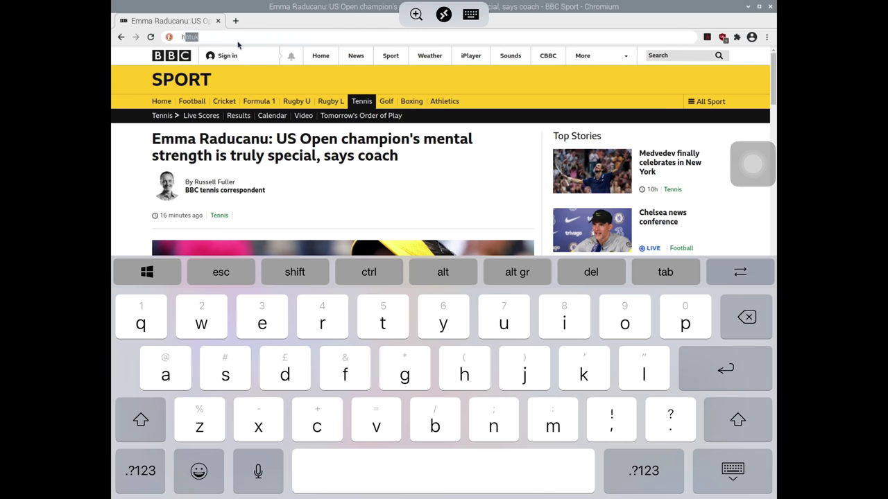
pyautogui.write('otukdeals')
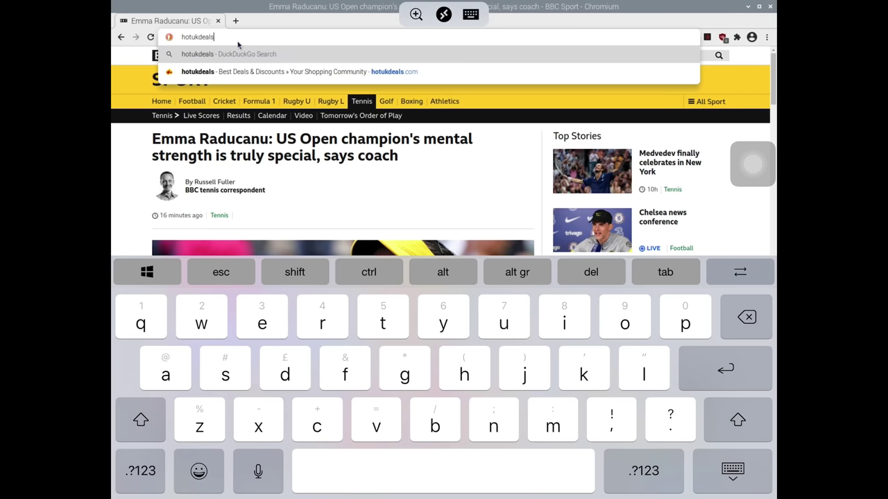
pyautogui.press('Return')
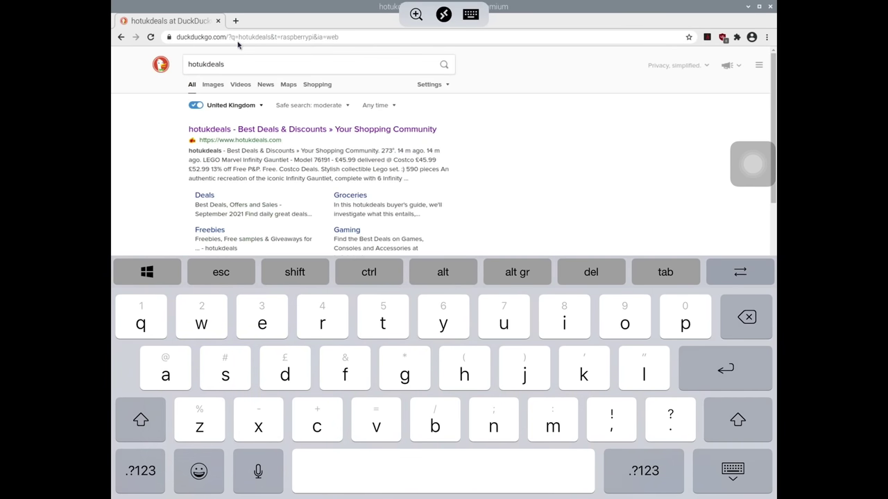
pyautogui.click(583, 368)
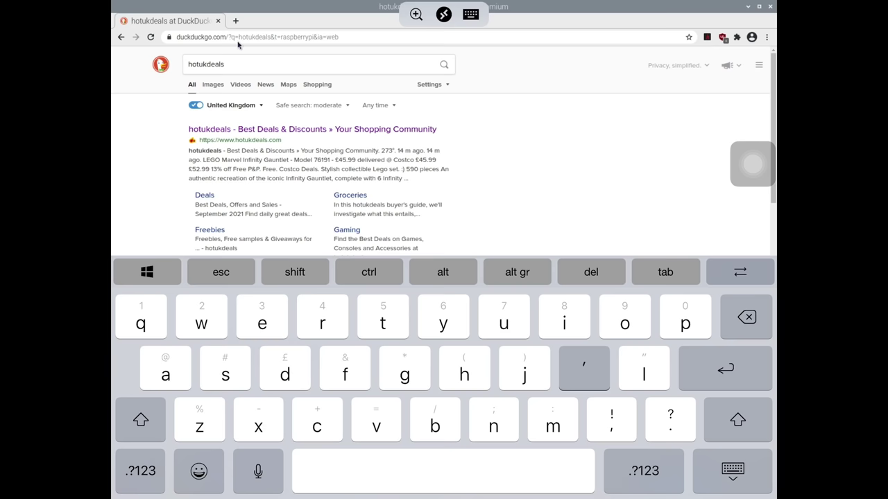
pyautogui.click(239, 128)
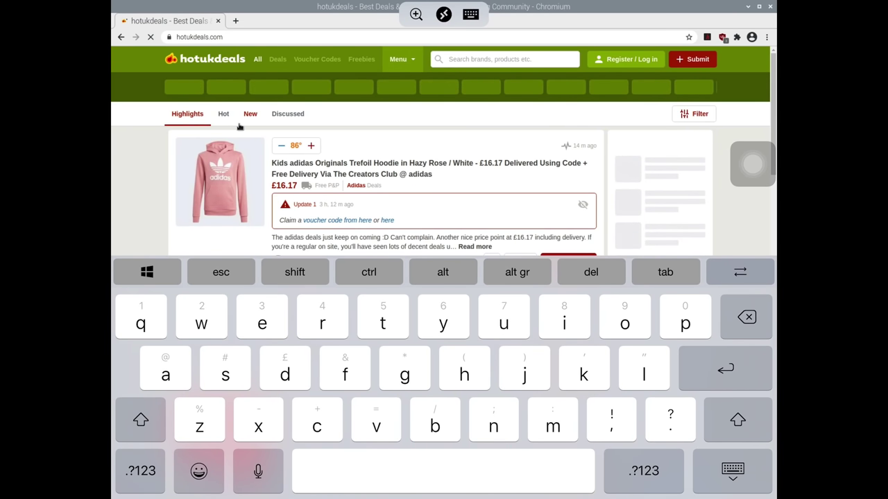
pyautogui.press('super')
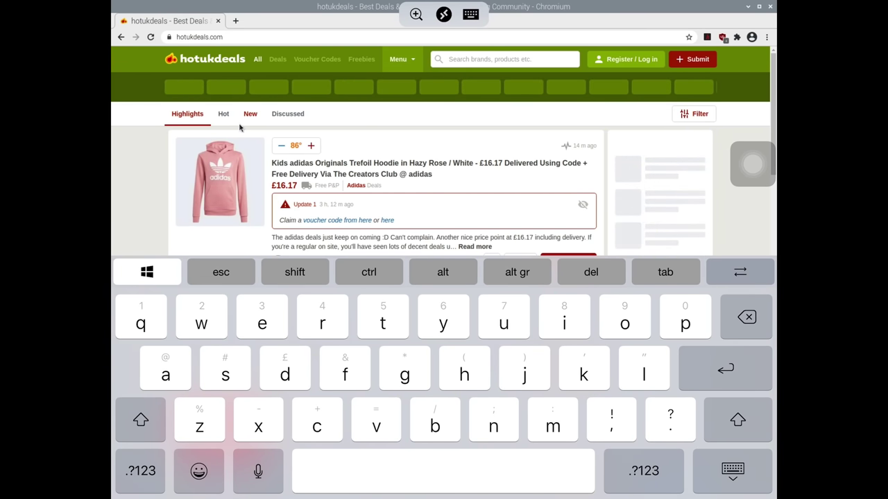
# Show the keyboard's function keys, dismiss the keyboard and menu, and open the iTunes Weekly Movie Sale List deal.
pyautogui.click(740, 272)
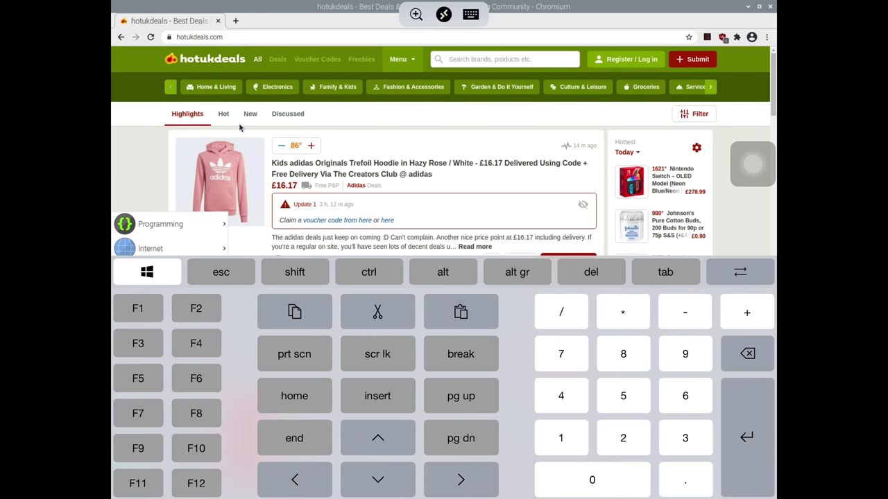
pyautogui.click(239, 126)
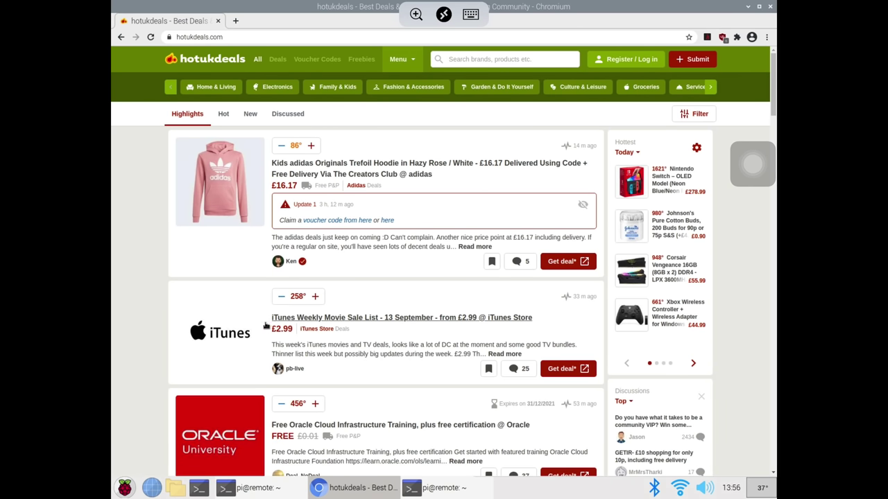
pyautogui.click(219, 335)
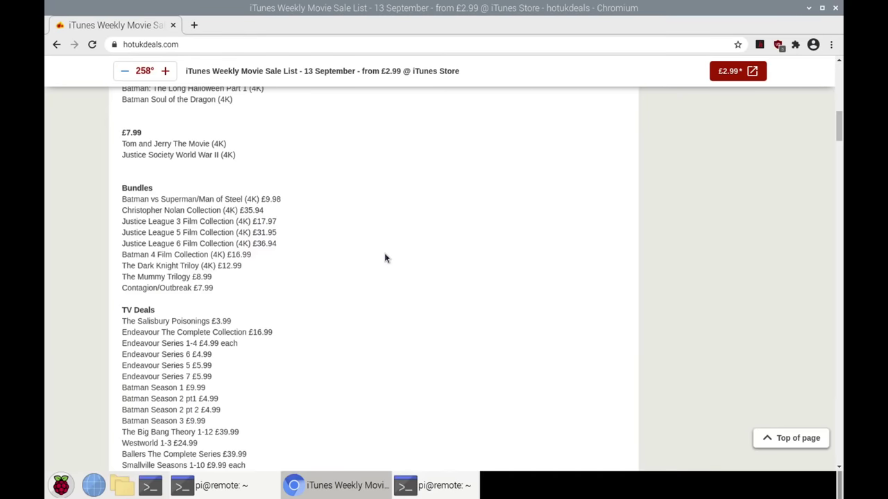
# Scroll the iTunes deal page down and back to the top, then bring up the Raspberry Pi applications menu.
pyautogui.scroll(-15, 385, 258)
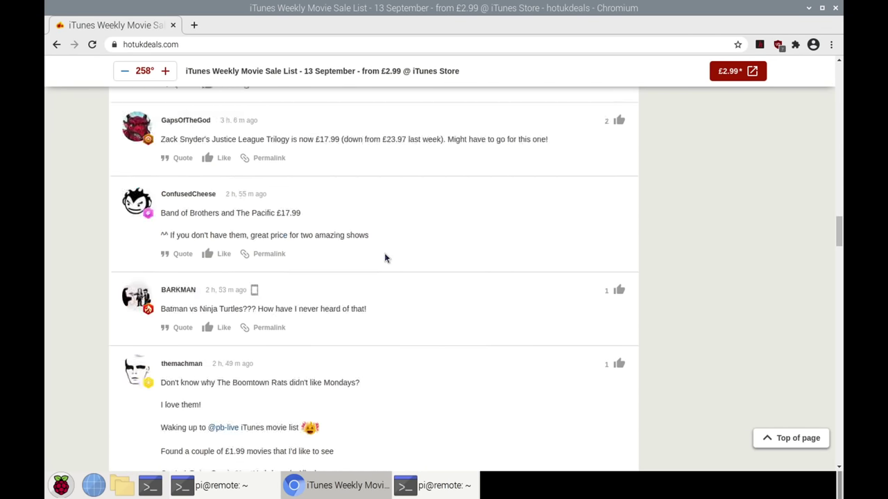
pyautogui.scroll(20, 385, 258)
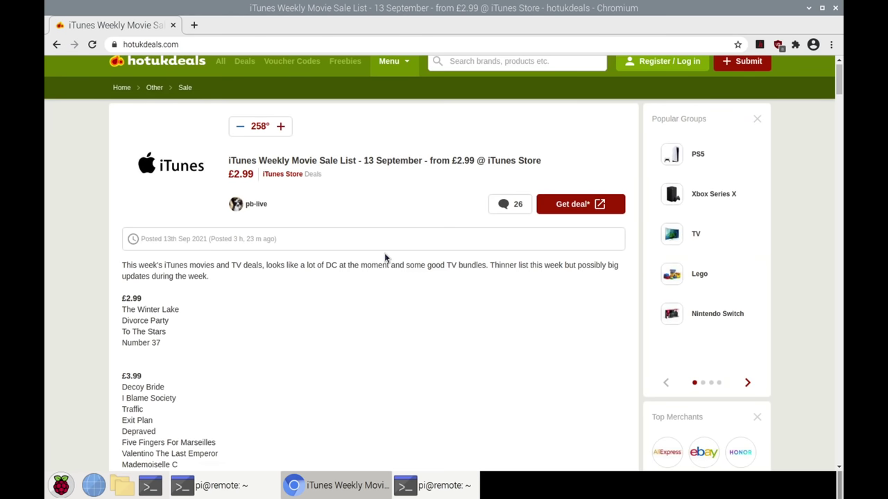
pyautogui.scroll(1, 385, 258)
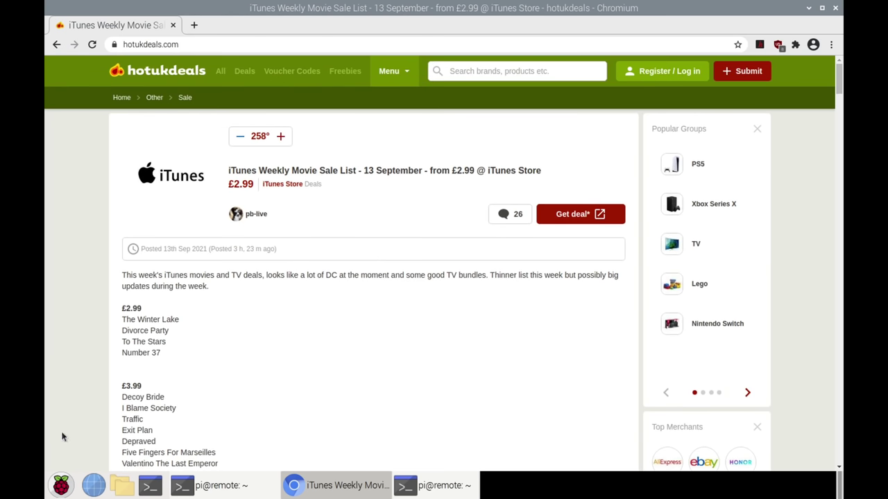
pyautogui.click(61, 486)
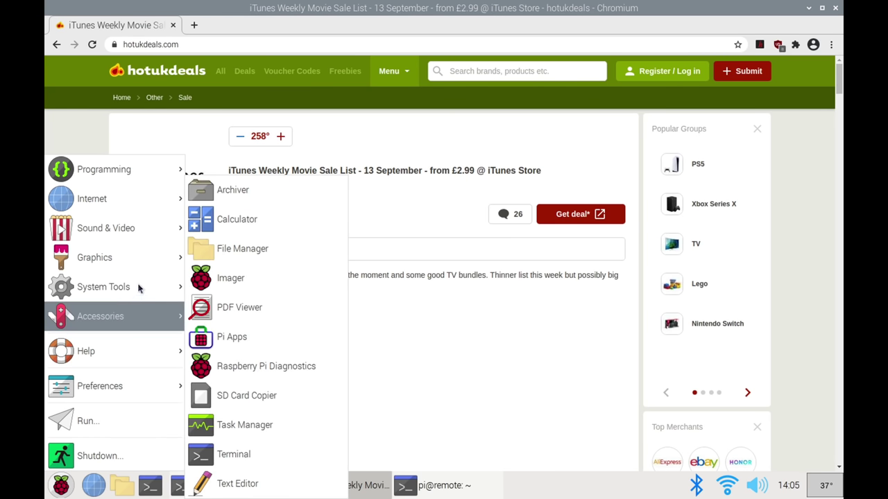
# Launch GParted from System Tools with the account password, then reopen the applications menu at Accessories.
pyautogui.moveTo(138, 287)
pyautogui.click(203, 285)
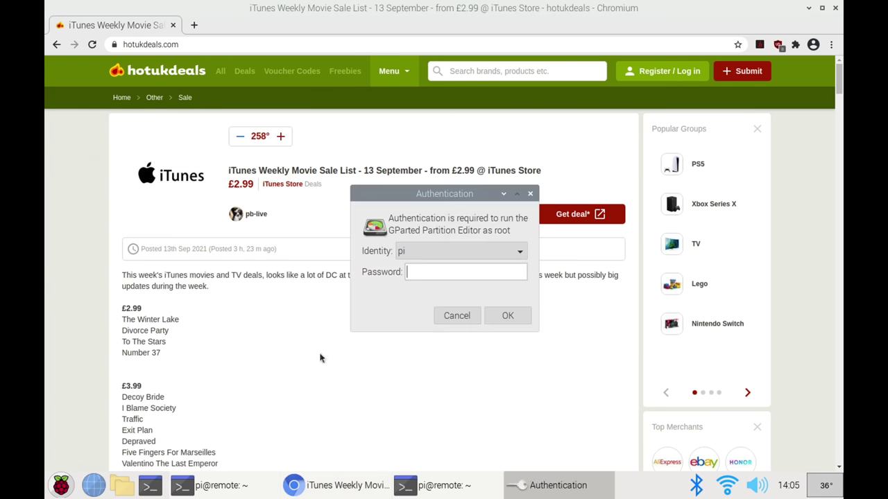
pyautogui.write('pi')
pyautogui.press('Return')
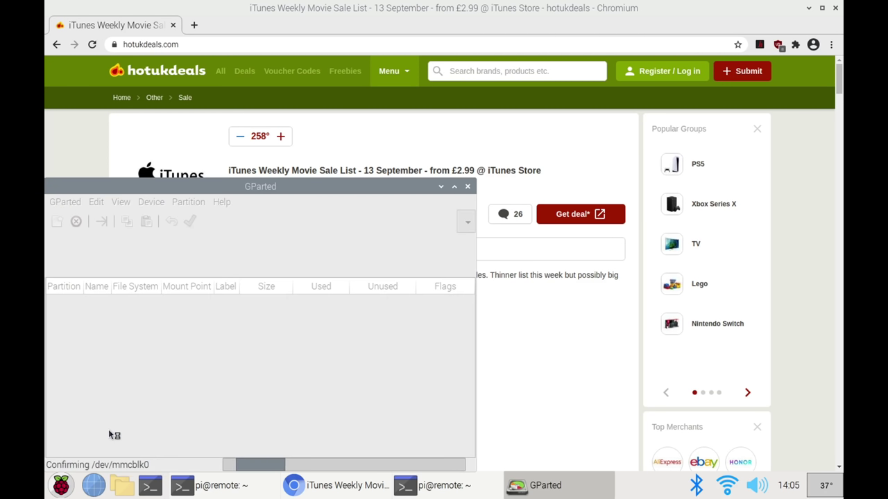
pyautogui.click(61, 487)
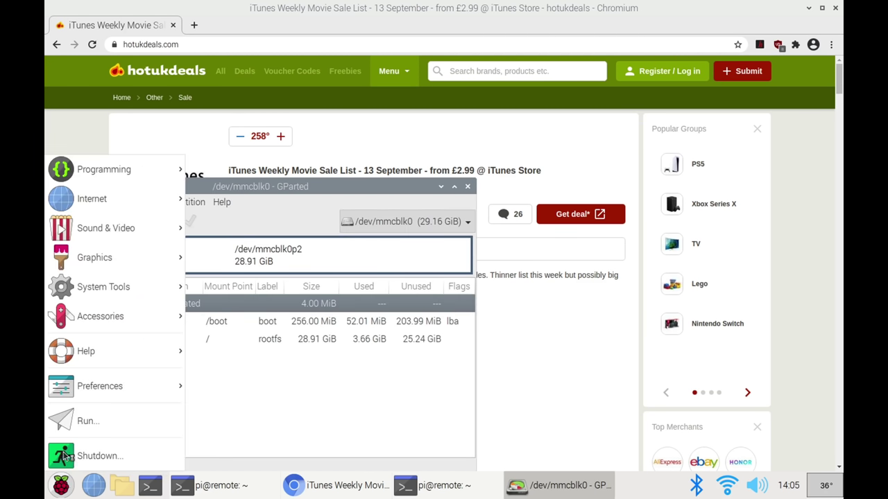
pyautogui.moveTo(122, 324)
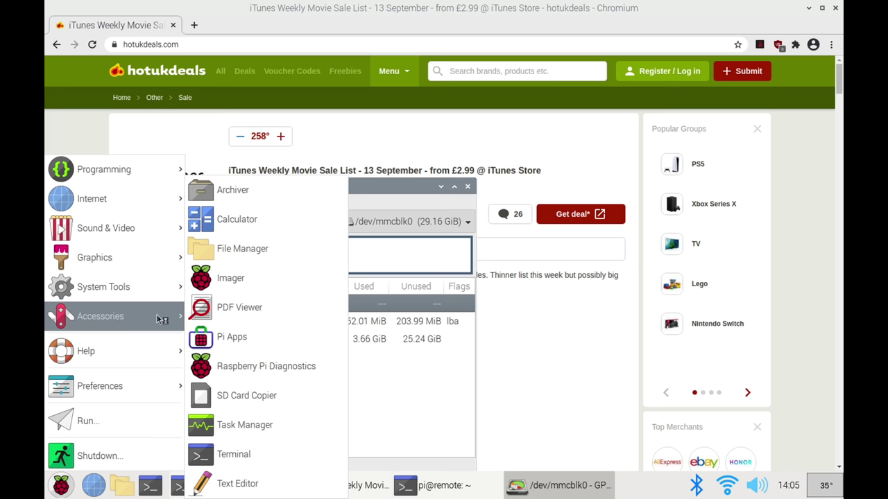
# Launch Raspberry Pi Imager, browse its operating system list, then dismiss the chooser and close Imager.
pyautogui.click(226, 280)
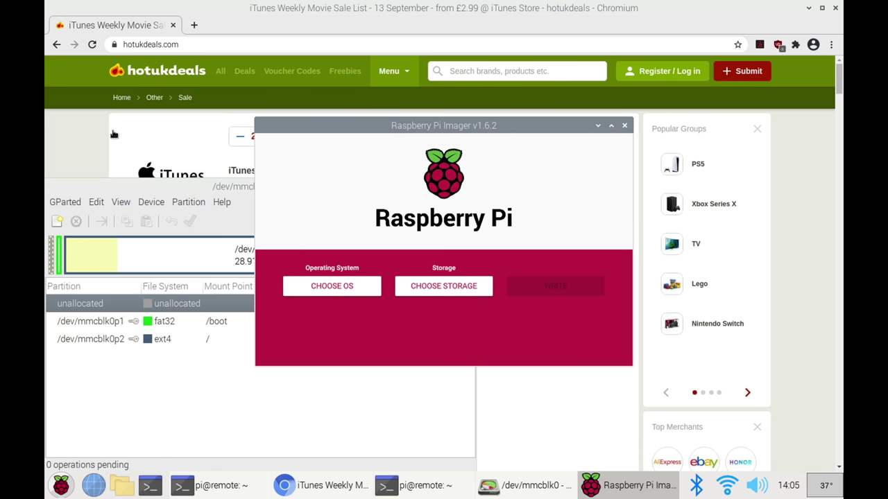
pyautogui.click(341, 294)
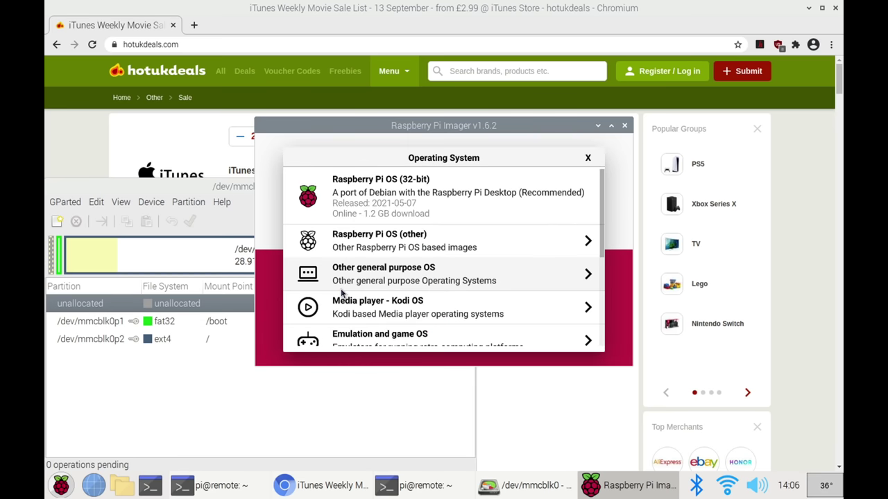
pyautogui.scroll(-5, 341, 295)
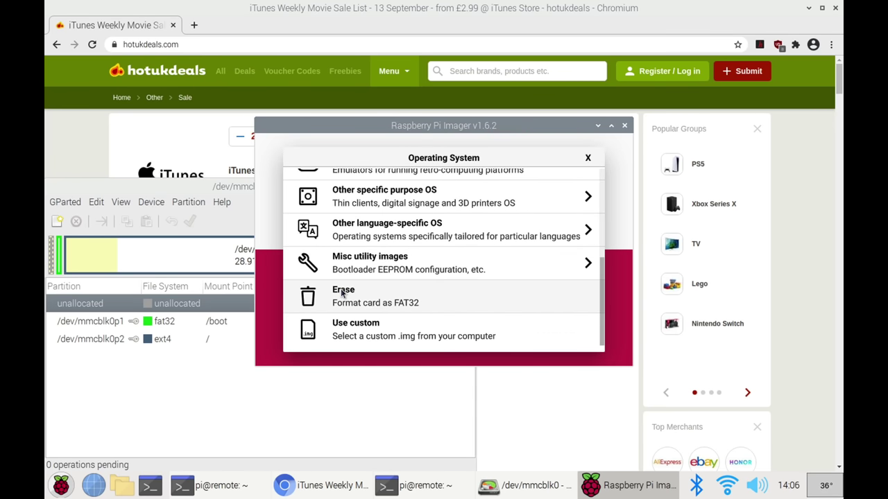
pyautogui.scroll(5, 341, 294)
pyautogui.scroll(-5, 341, 294)
pyautogui.scroll(5, 342, 294)
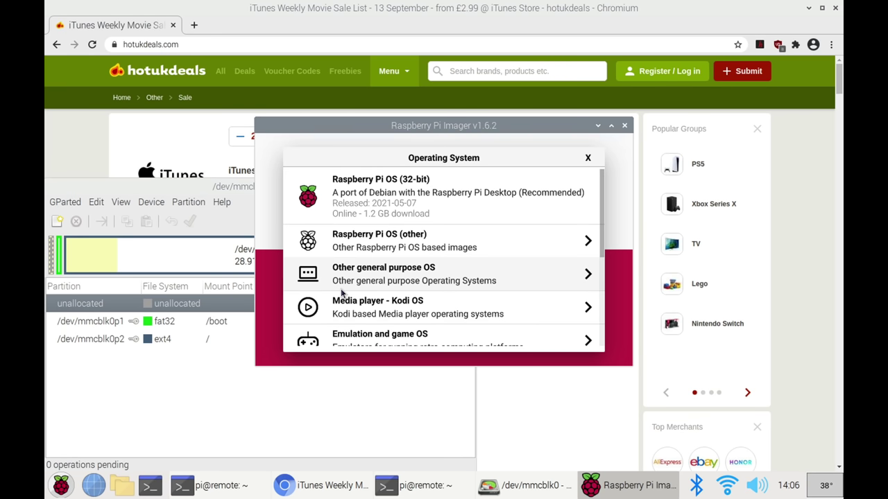
pyautogui.click(588, 158)
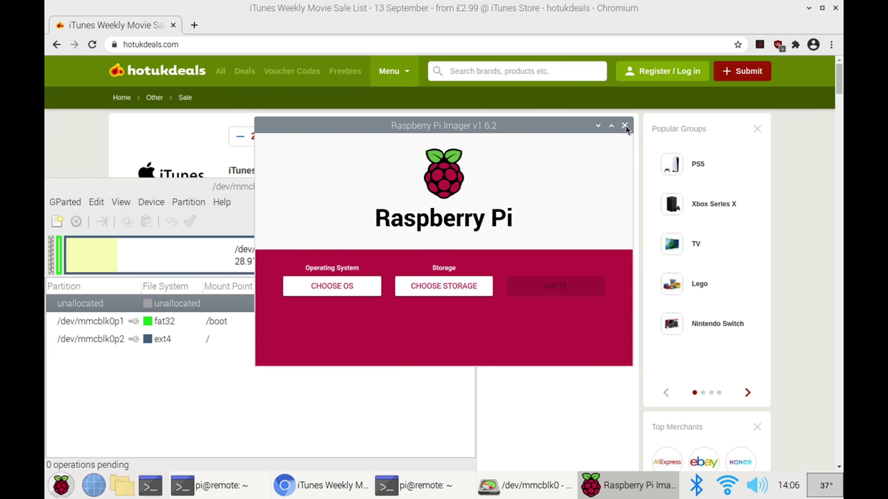
pyautogui.click(624, 126)
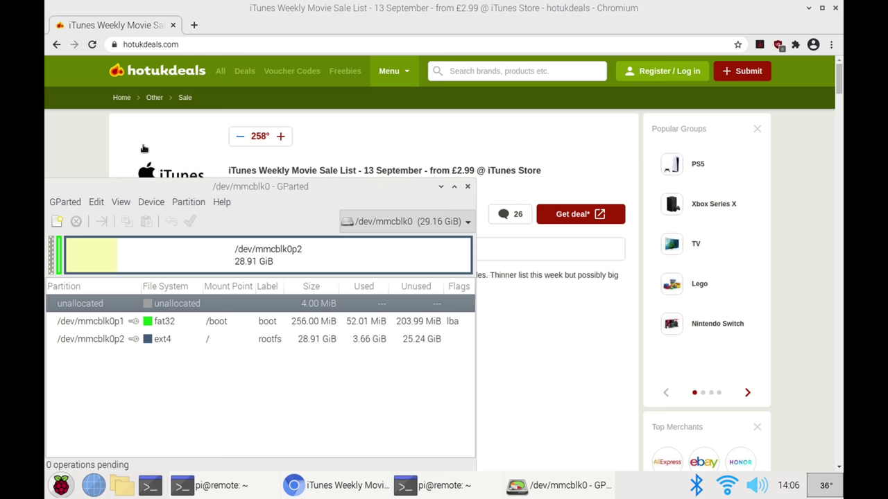
# Search 'arcade punks' from the address bar and open the Arcade Punks website result.
pyautogui.click(162, 44)
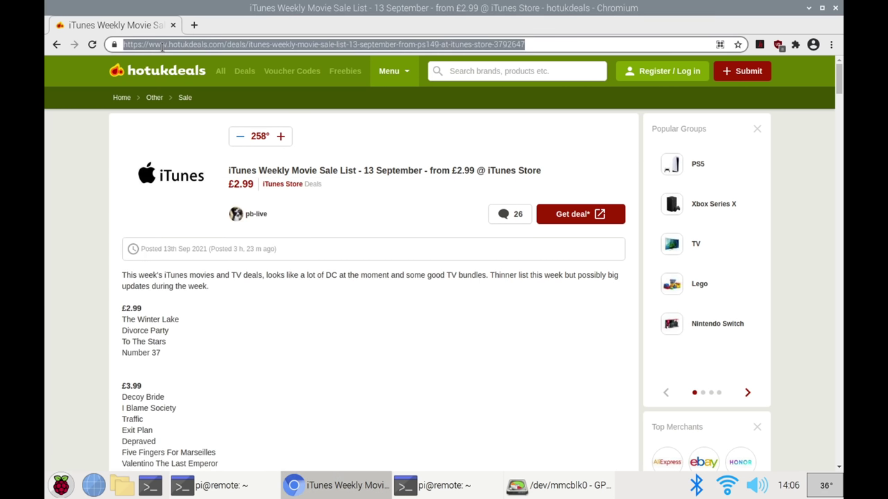
pyautogui.write('arca')
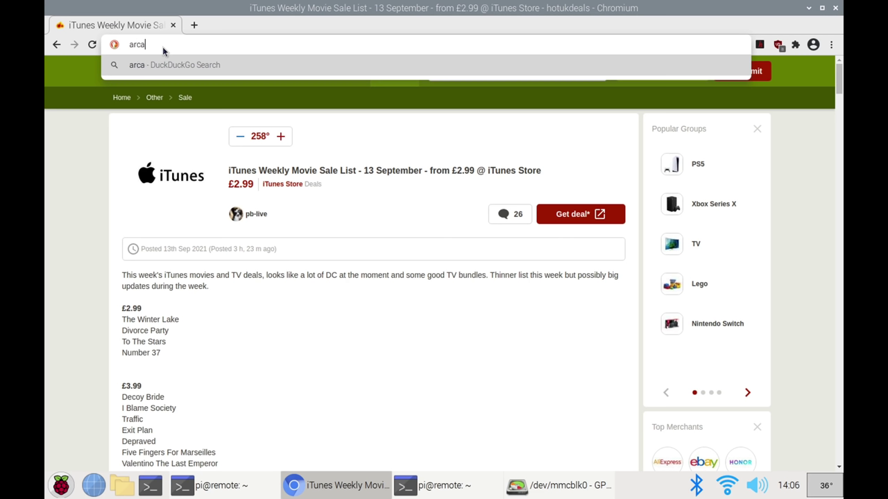
pyautogui.write('de punks')
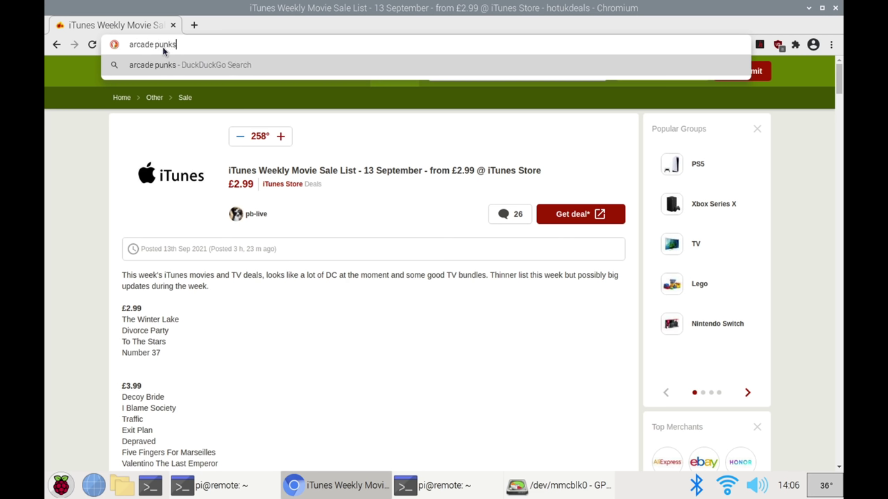
pyautogui.press('Return')
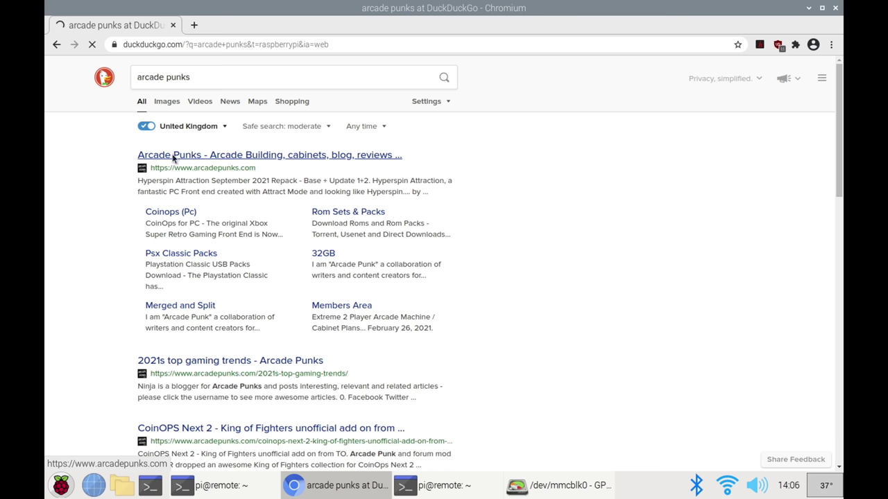
pyautogui.click(173, 156)
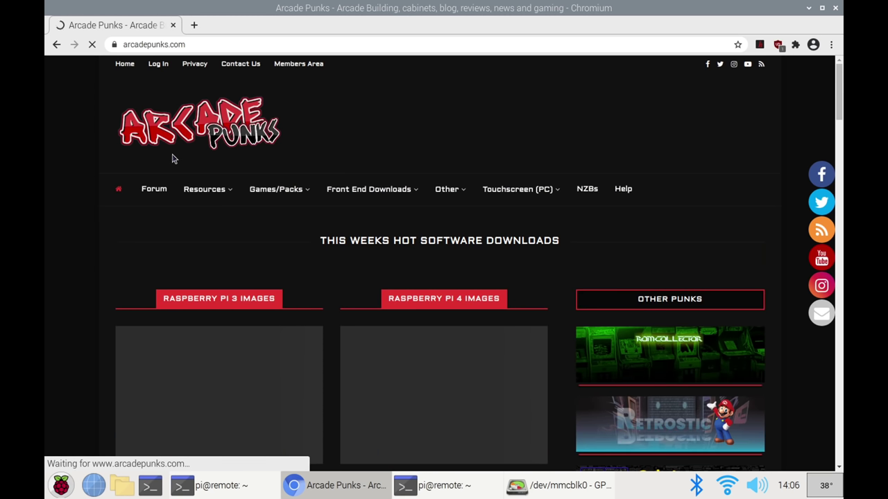
# Scroll through the Arcade Punks homepage and its Raspberry Pi image downloads.
pyautogui.scroll(-15, 174, 159)
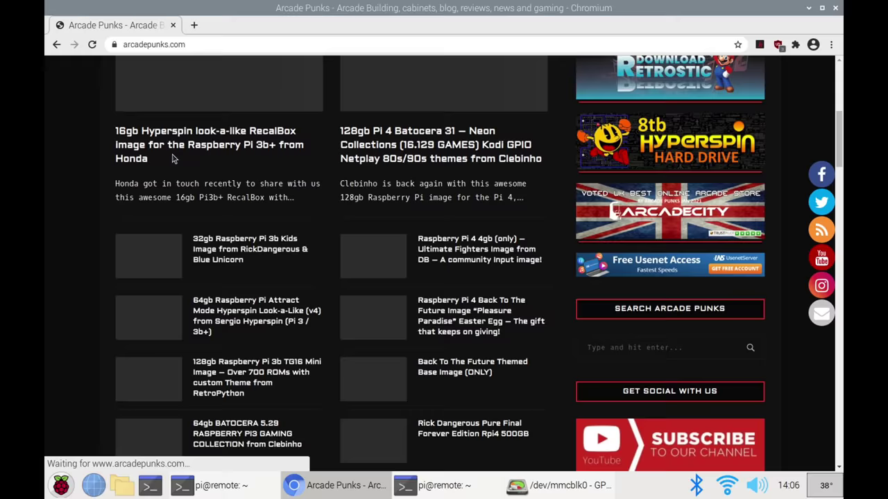
pyautogui.scroll(-15, 173, 159)
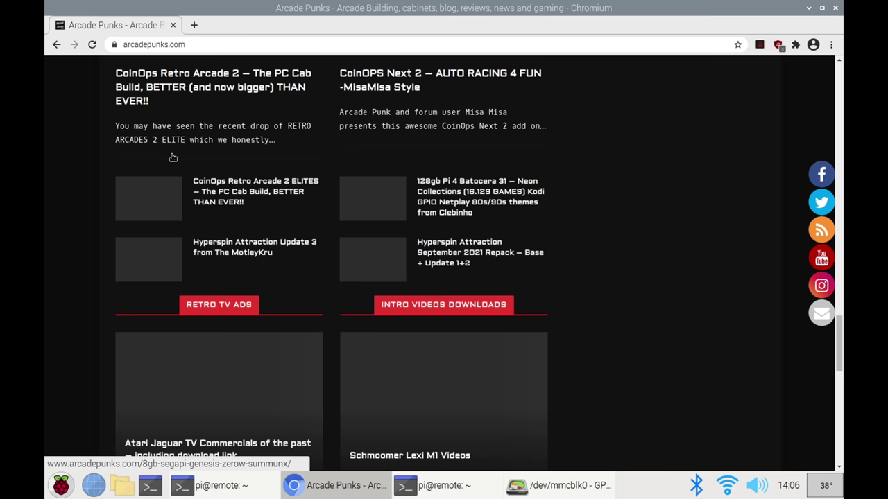
pyautogui.scroll(-5, 173, 159)
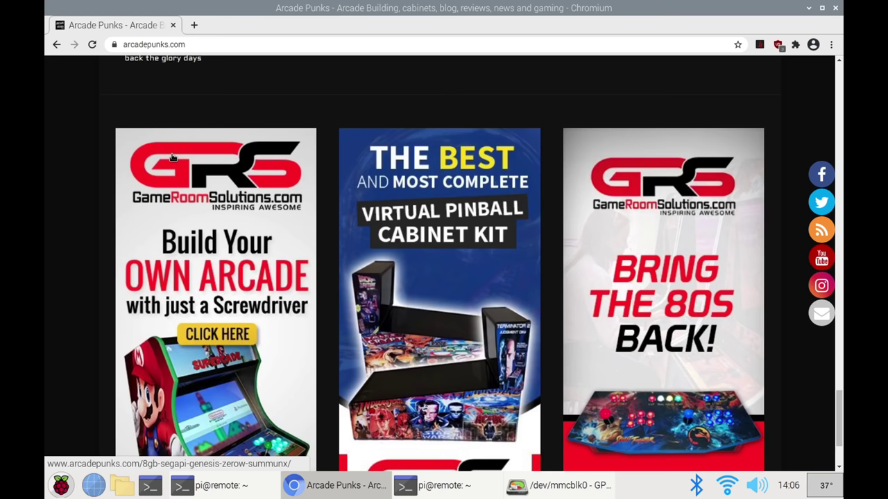
pyautogui.scroll(15, 173, 158)
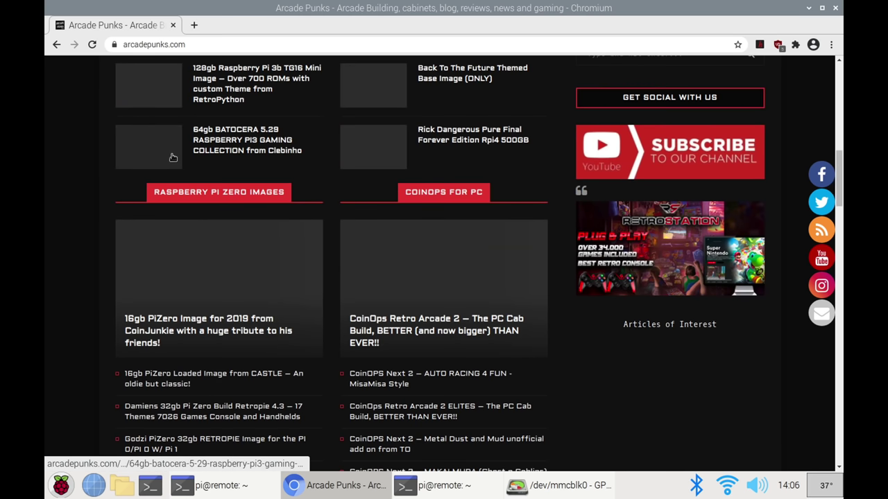
pyautogui.scroll(1, 174, 158)
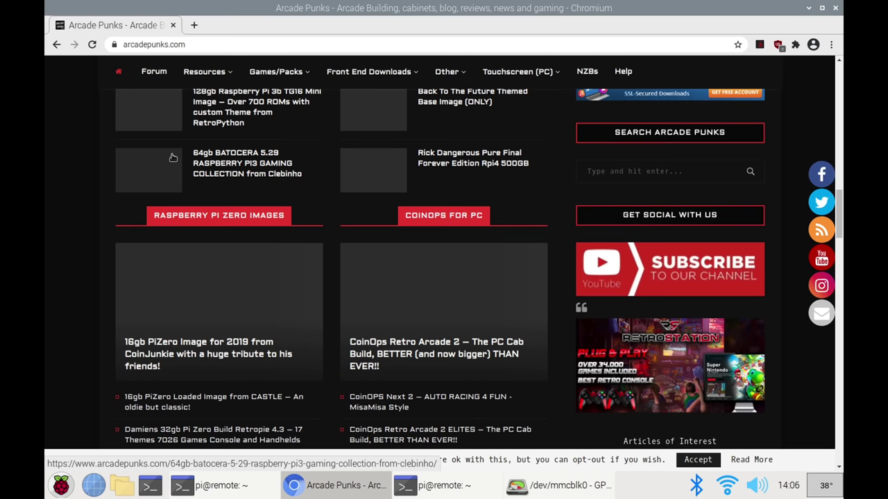
pyautogui.scroll(10, 78, 217)
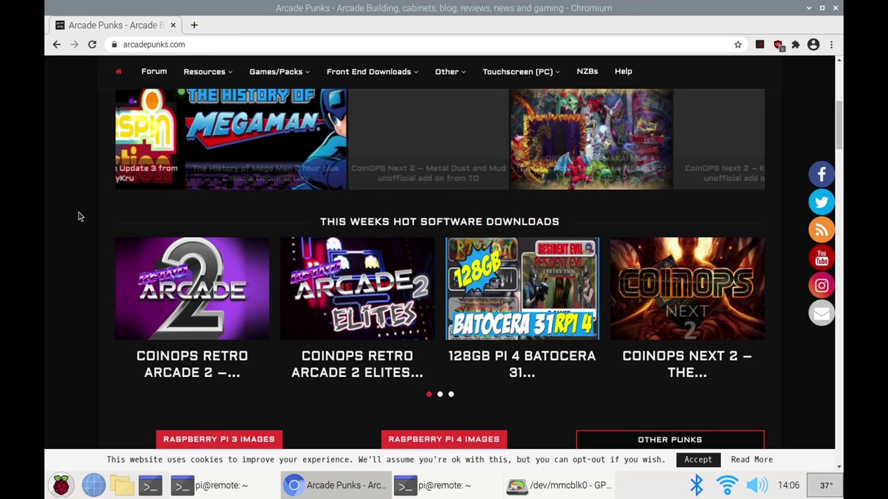
pyautogui.scroll(5, 78, 217)
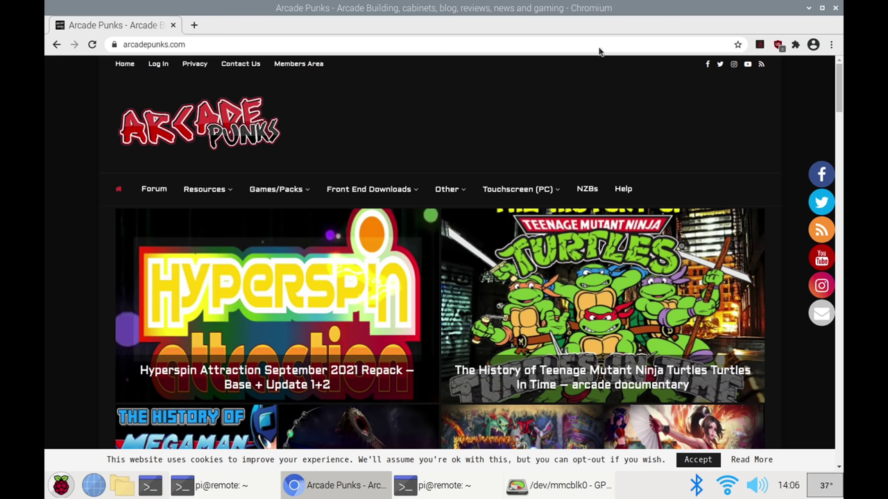
pyautogui.scroll(-1, 602, 52)
pyautogui.scroll(-2, 645, 102)
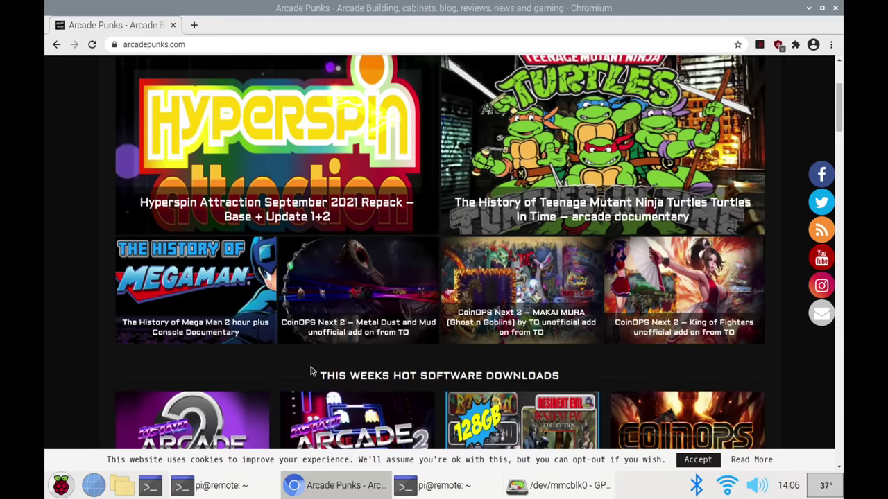
pyautogui.scroll(-5, 116, 466)
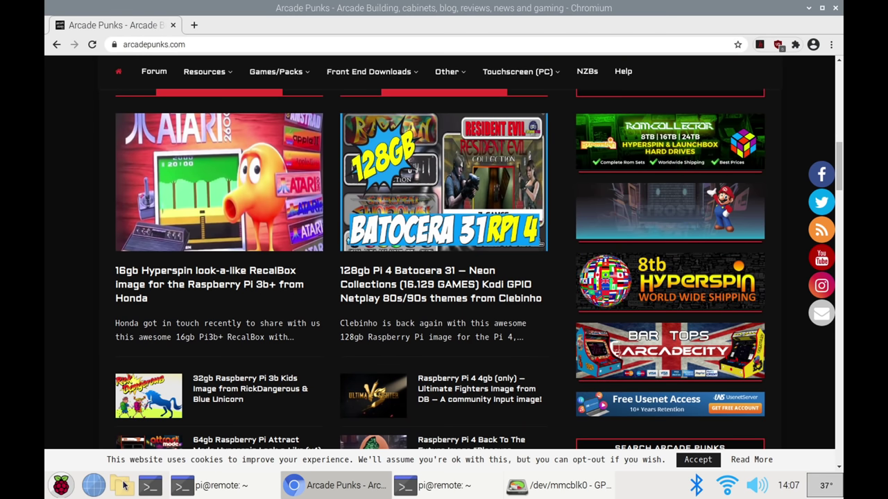
# In the file manager, go to Network and connect anonymously to the WDMyCloud drive.
pyautogui.click(122, 483)
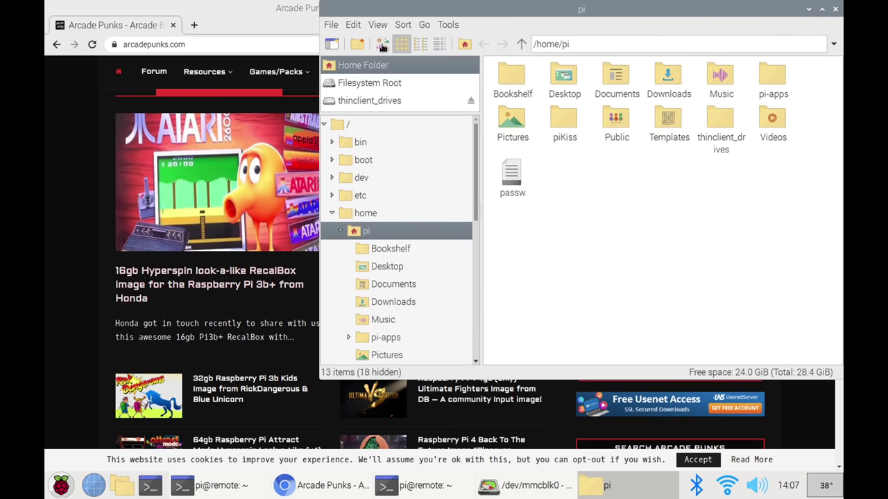
pyautogui.click(424, 25)
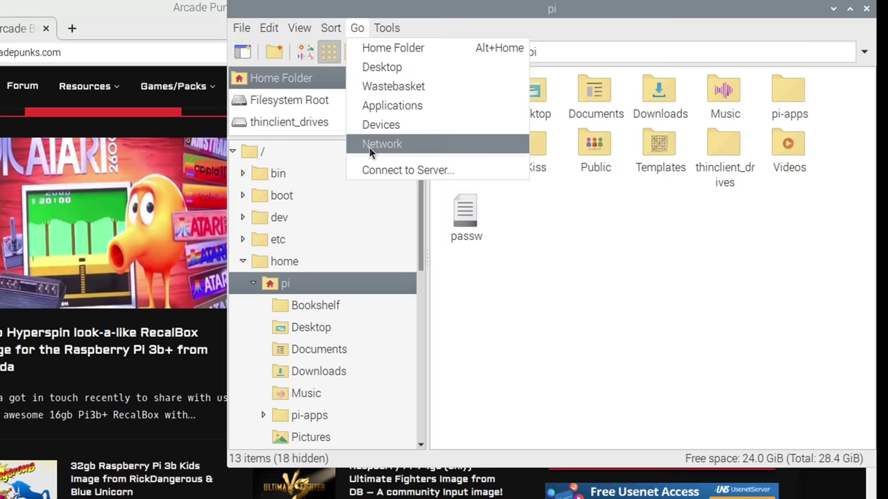
pyautogui.click(378, 139)
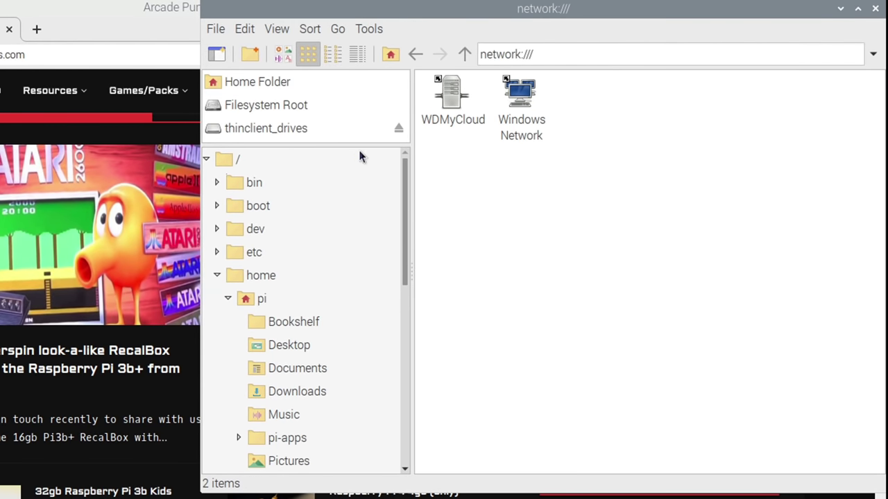
pyautogui.doubleClick(453, 101)
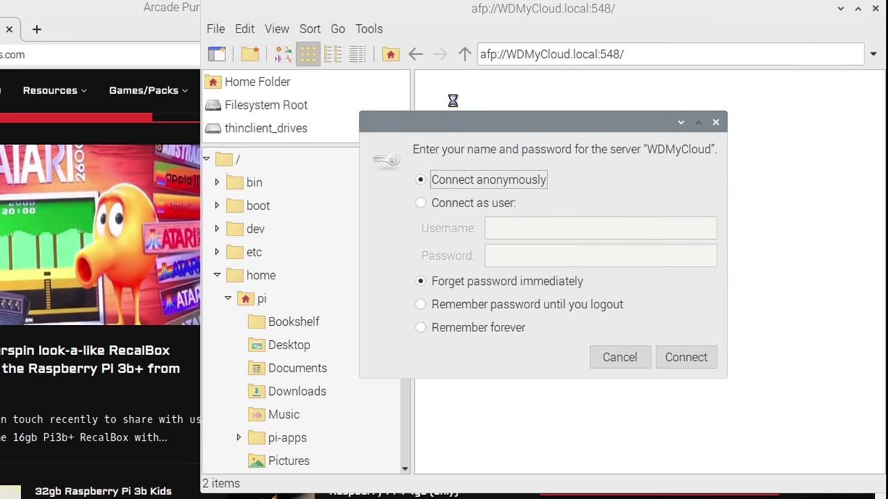
pyautogui.click(677, 357)
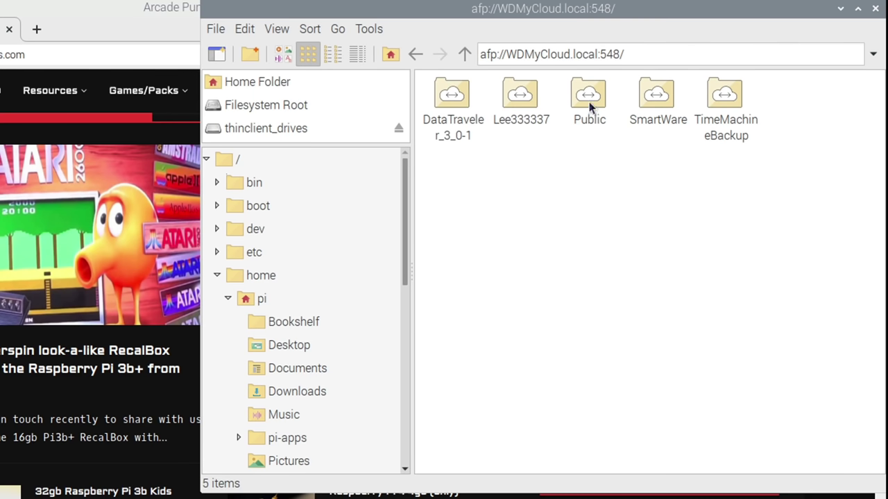
# Open the Public share anonymously and scroll through its 28 items.
pyautogui.doubleClick(589, 102)
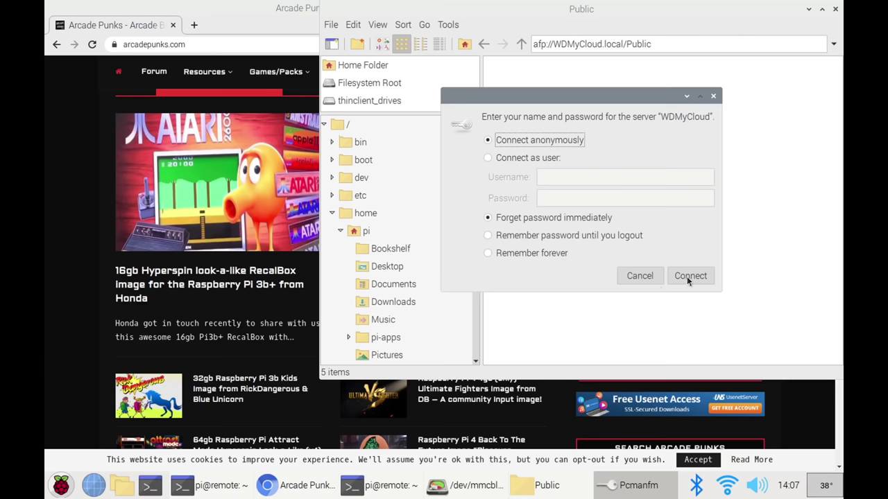
pyautogui.click(684, 355)
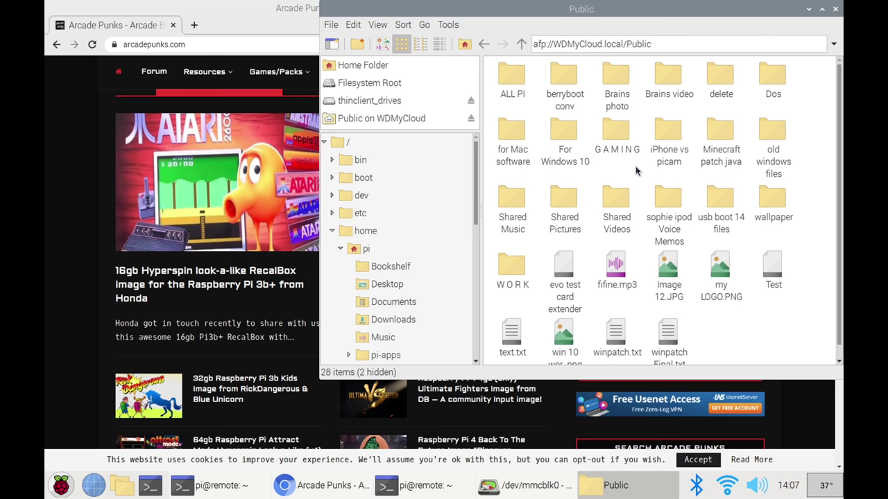
pyautogui.scroll(-1, 635, 170)
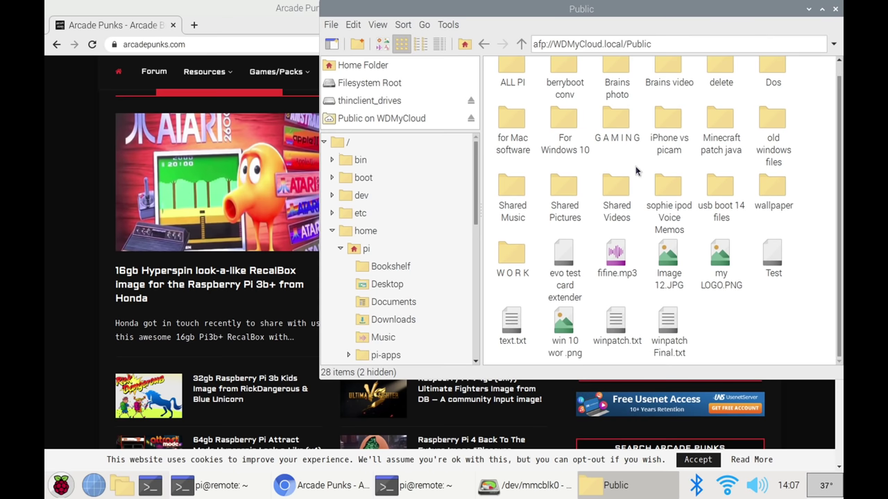
pyautogui.scroll(1, 636, 171)
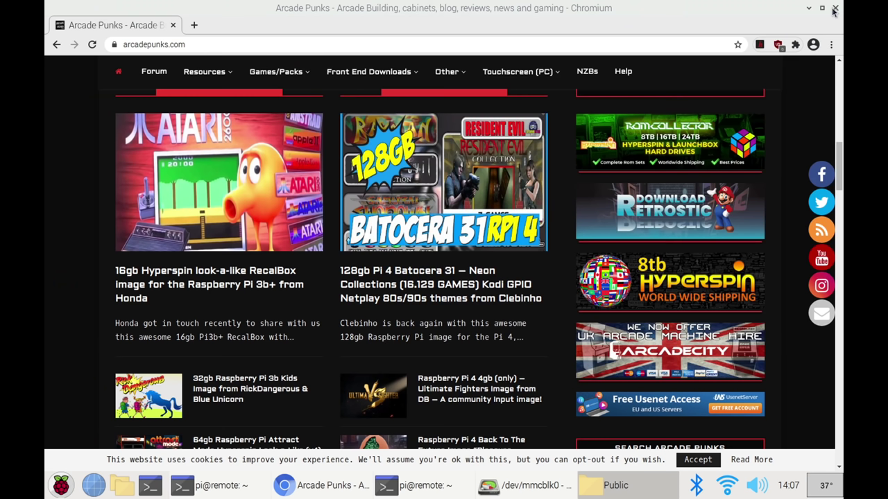
# Close the Public share file manager window to reveal the Arcade Punks page in Chromium.
pyautogui.click(835, 9)
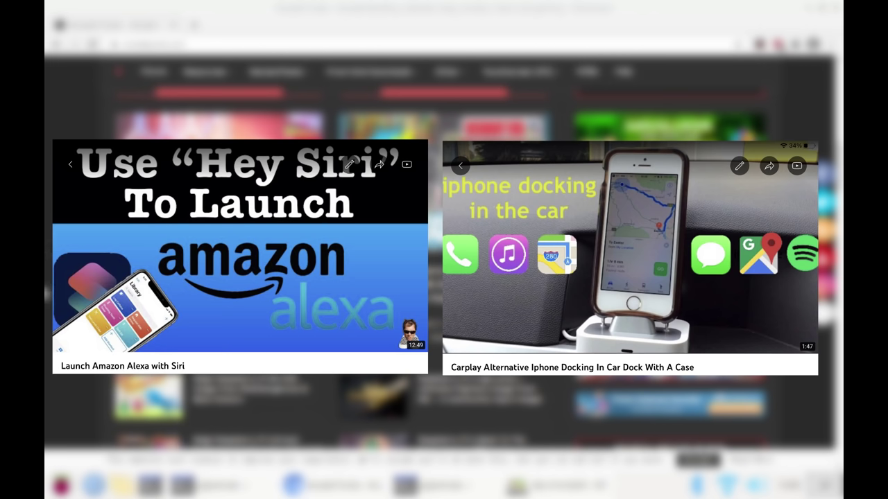
pyautogui.scroll(-1, 44, 294)
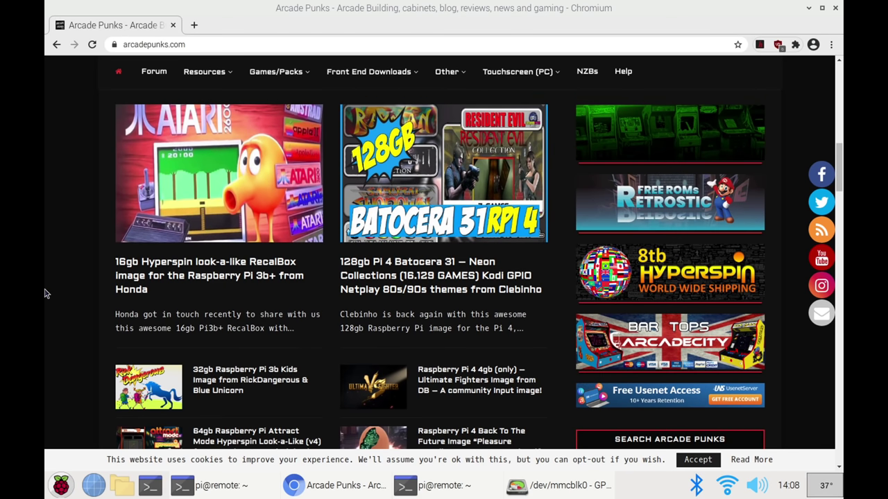
pyautogui.scroll(-5, 81, 300)
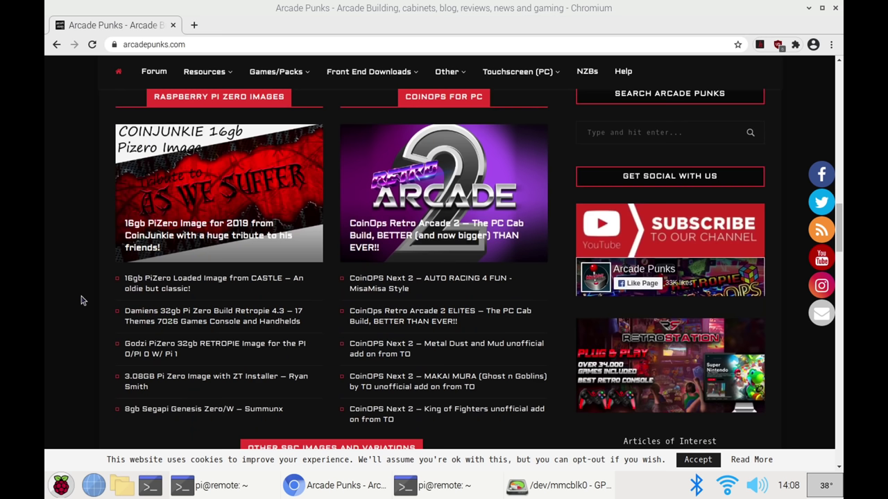